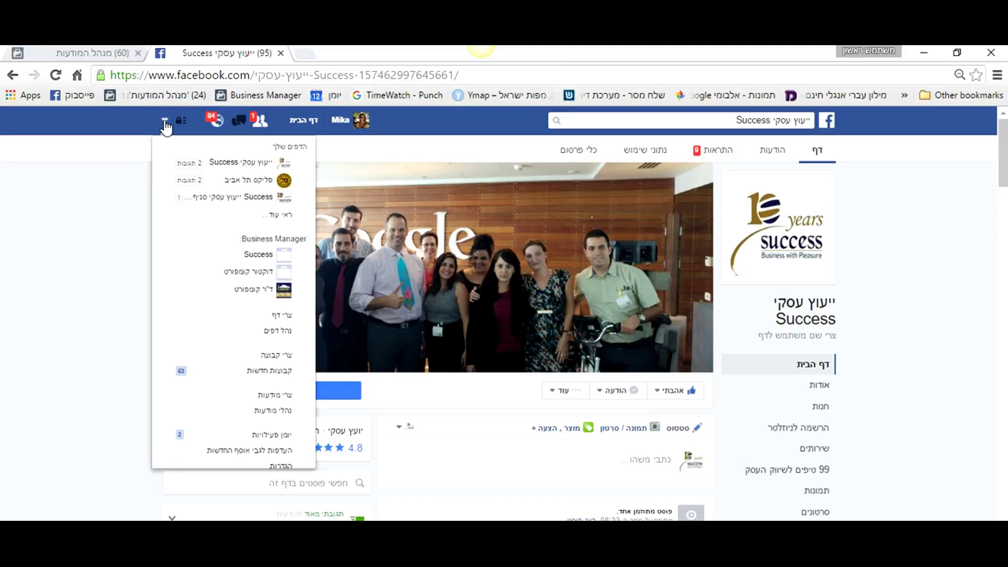
Open the ads manager, enter the active ad account with the 100.00 ₪ spending limit, and start creating a new ad
click(273, 418)
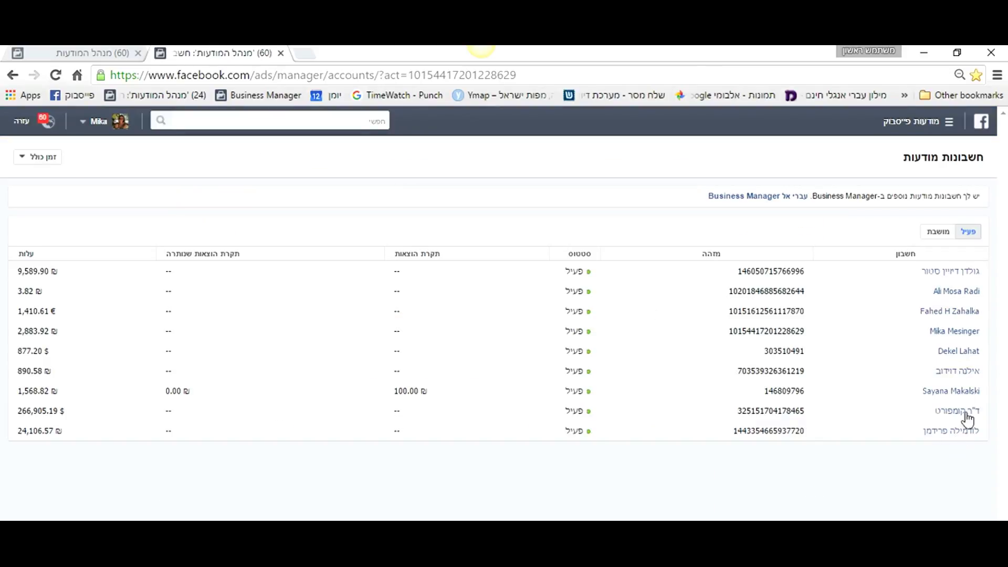
click(963, 393)
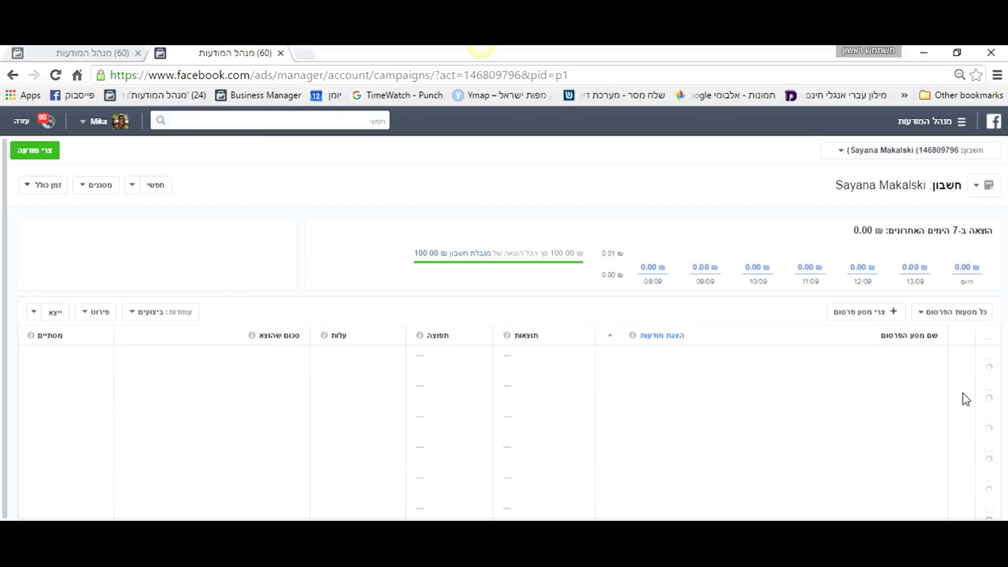
click(42, 152)
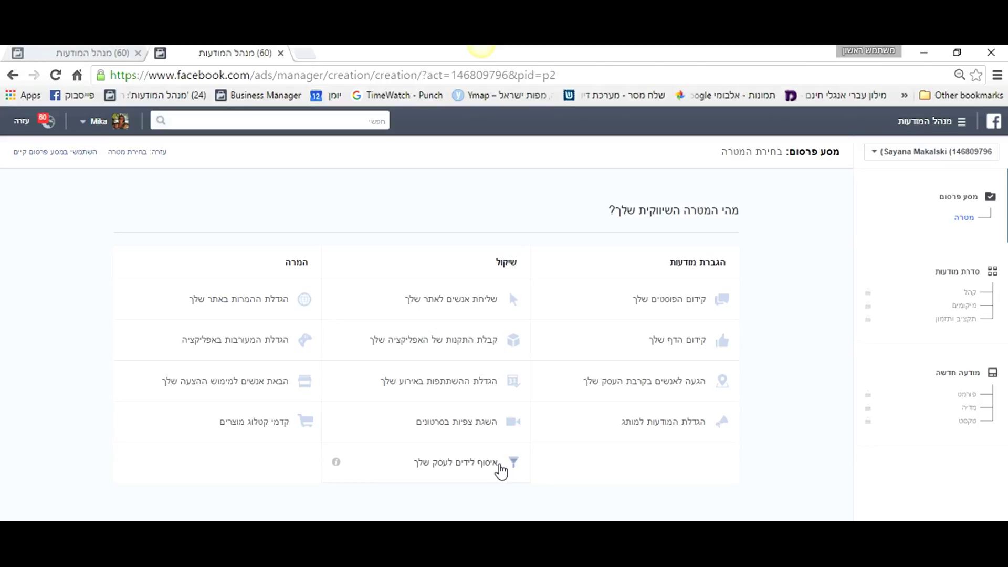
Choose the lead collection objective (איסוף לידים לעסק שלך) and continue to the ad set settings
click(502, 470)
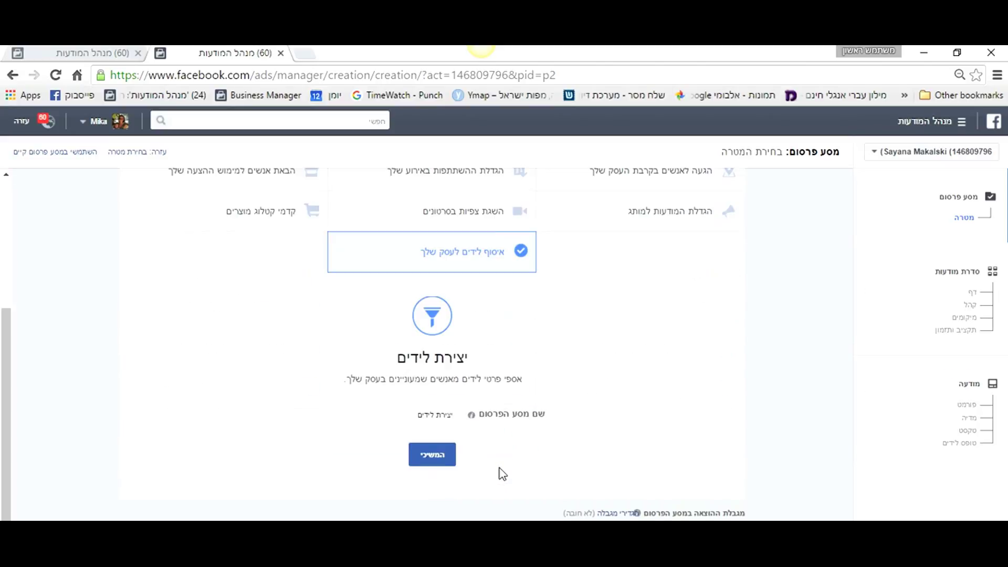
click(428, 457)
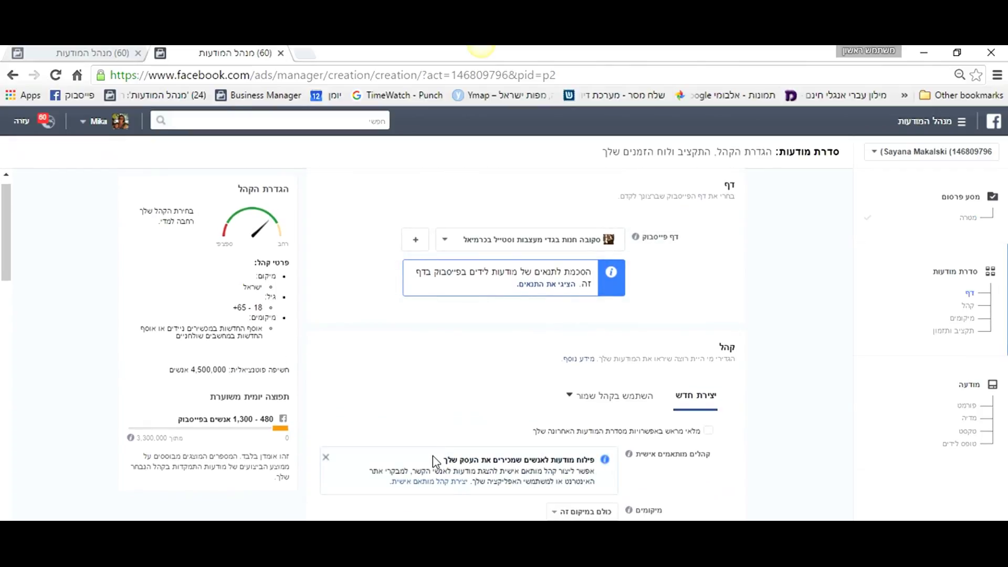
Set the audience location by searching for the address "שדרות בית כרם כרמיאל" and adding it
scroll(435, 459, down, 3)
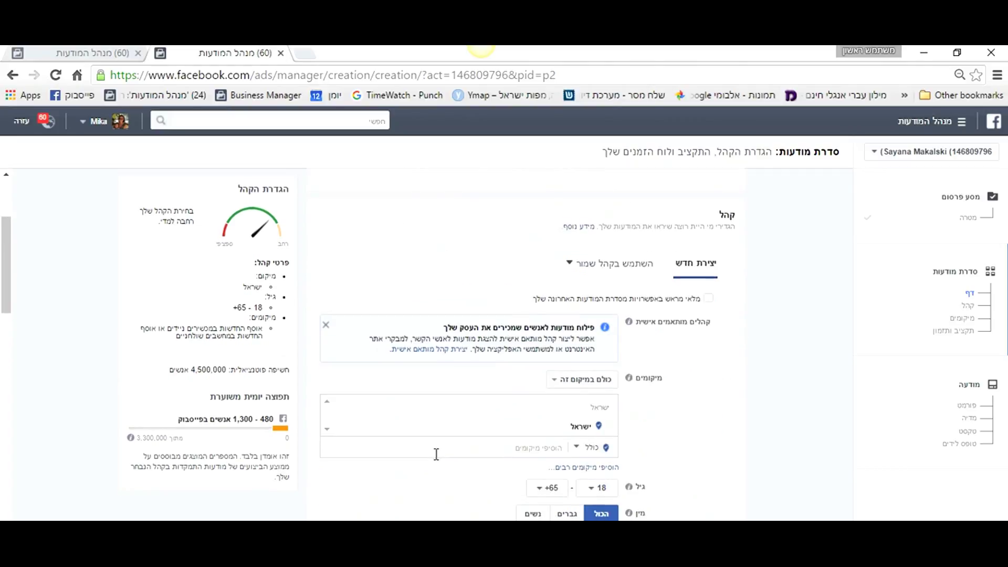
click(439, 450)
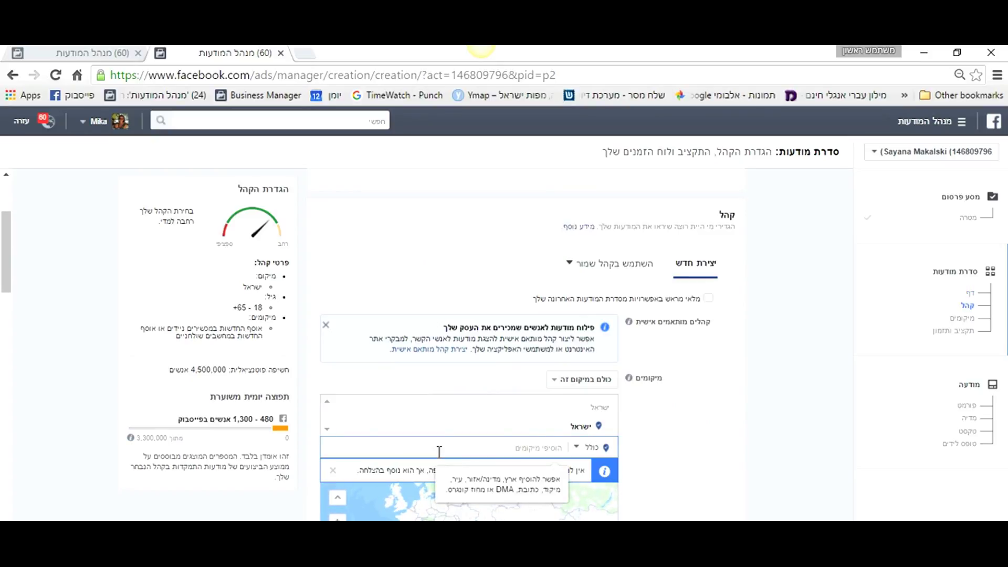
text(בית כרם)
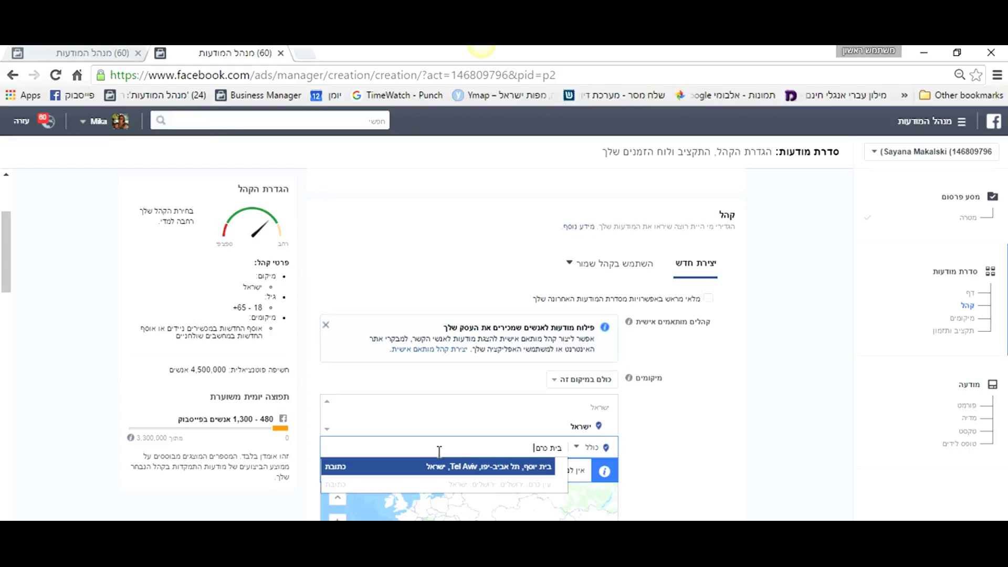
text(ל)
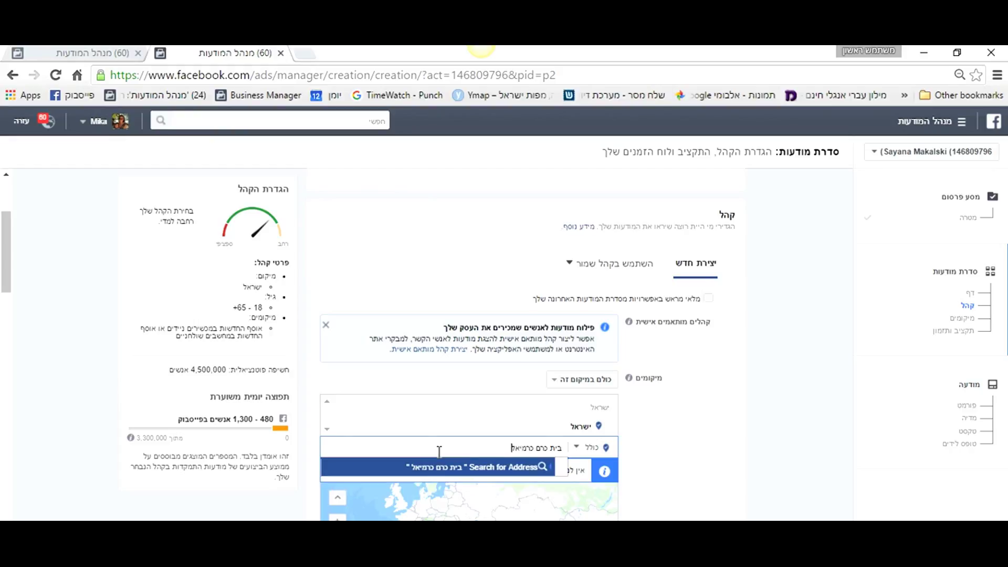
key(BackSpace)
key(BackSpace)
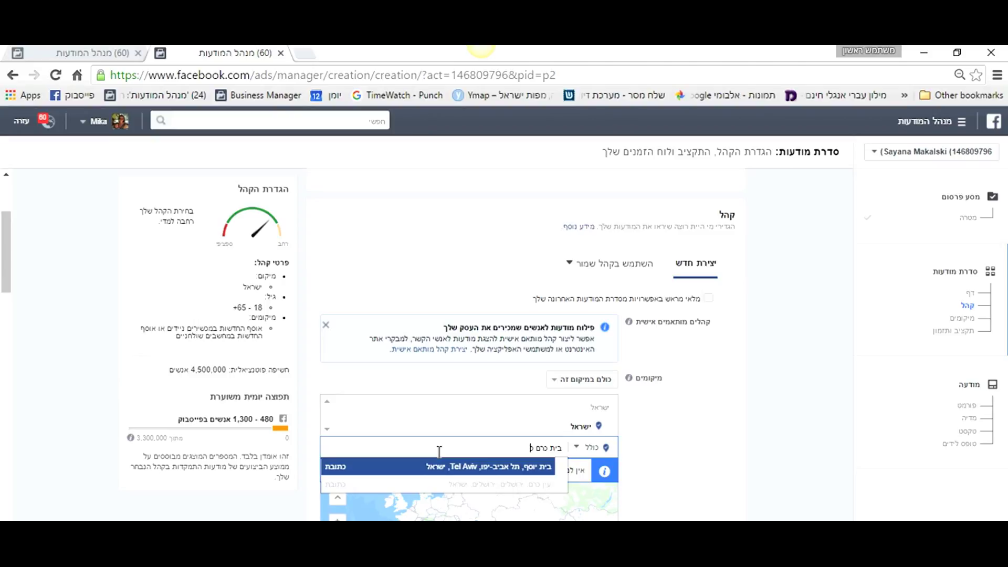
text(רמיאל)
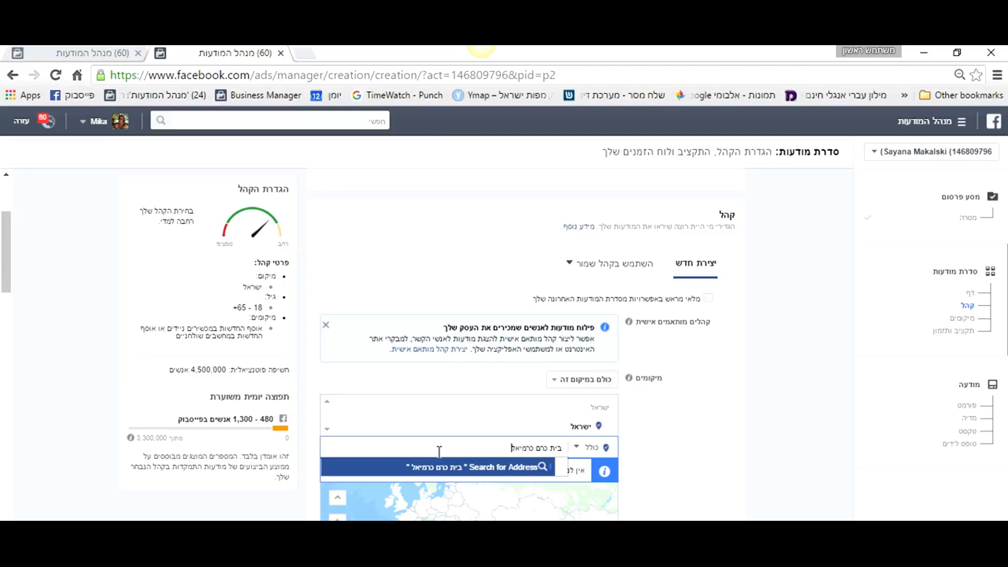
key(Home)
text(שדרות)
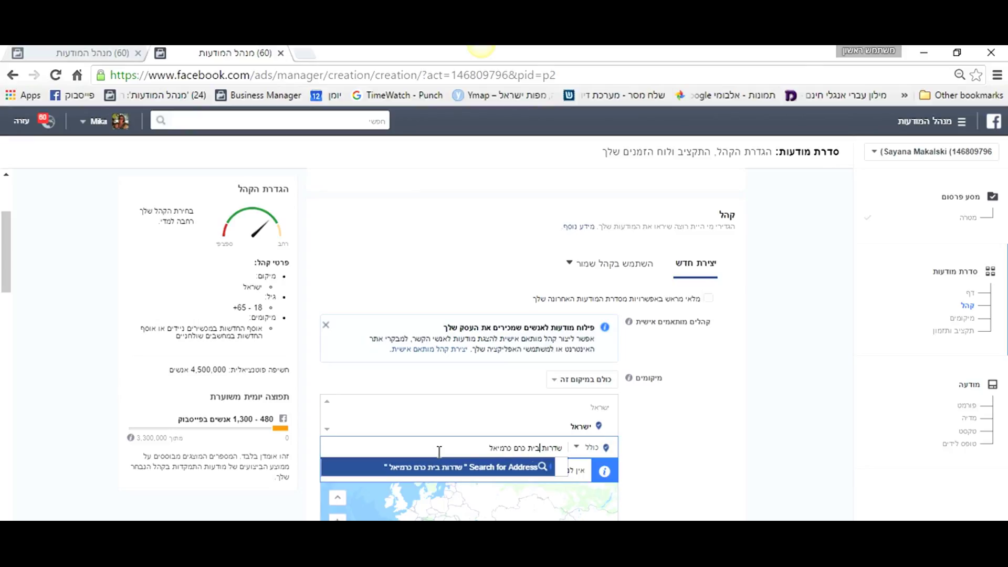
click(448, 468)
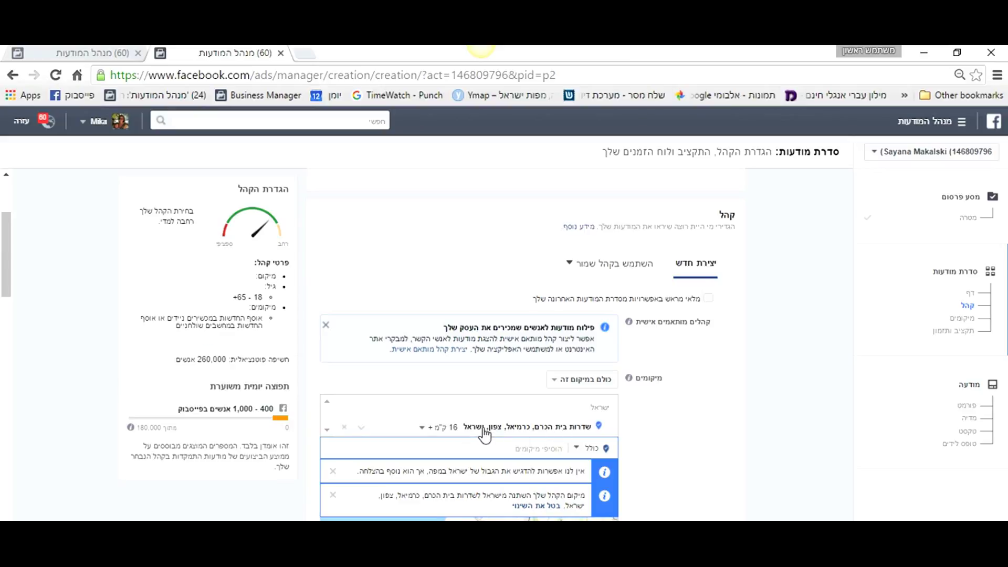
Set the targeting radius around the added Karmiel street location to 1 km
scroll(498, 474, down, 2)
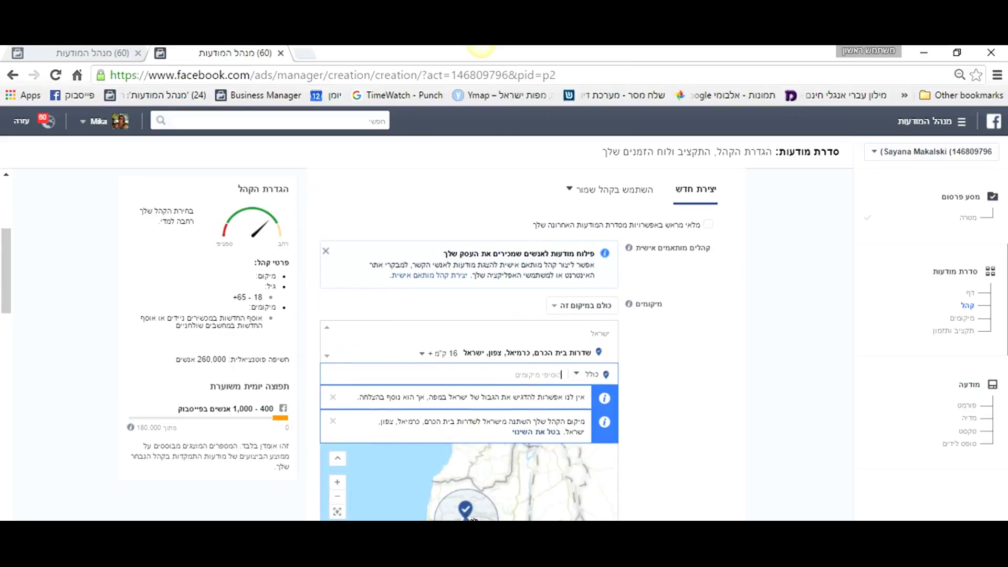
scroll(6, 294, down, 4)
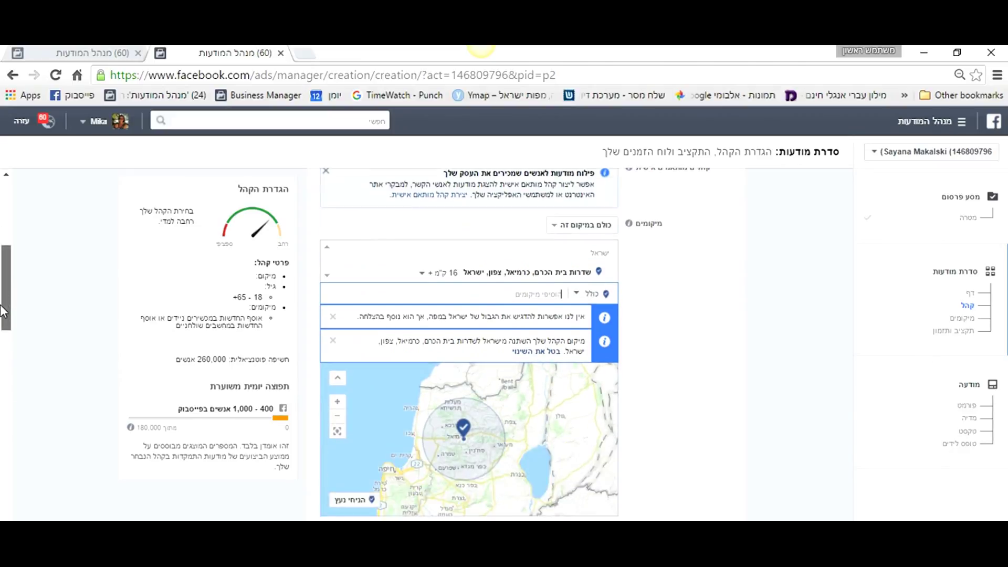
scroll(547, 297, up, 4)
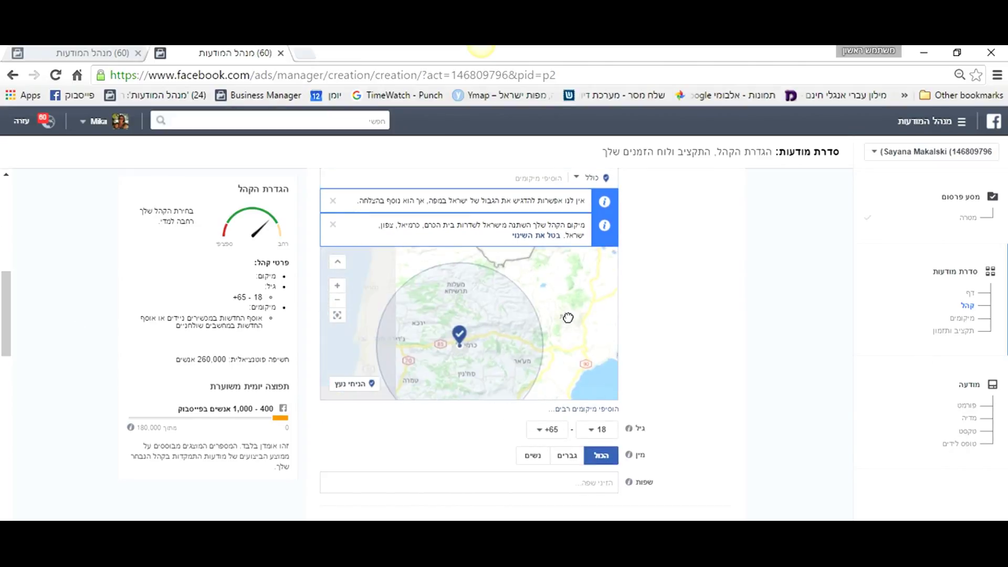
scroll(539, 321, down, 4)
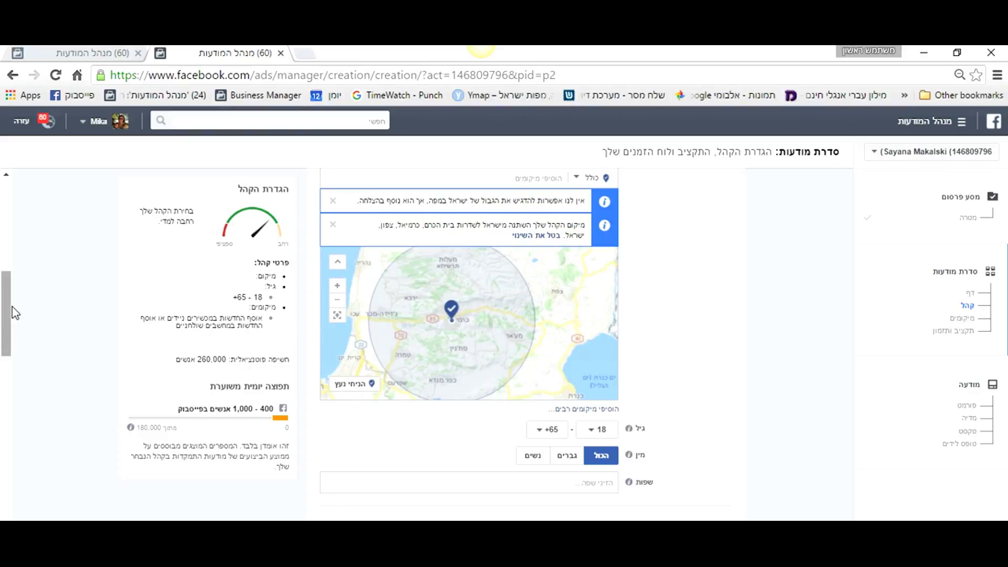
scroll(7, 286, up, 4)
click(423, 347)
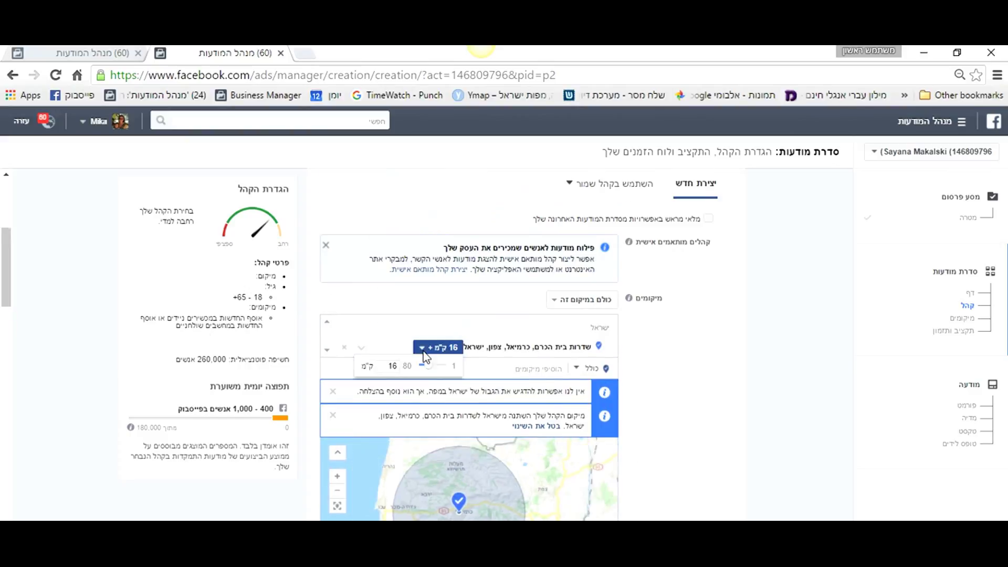
double_click(402, 363)
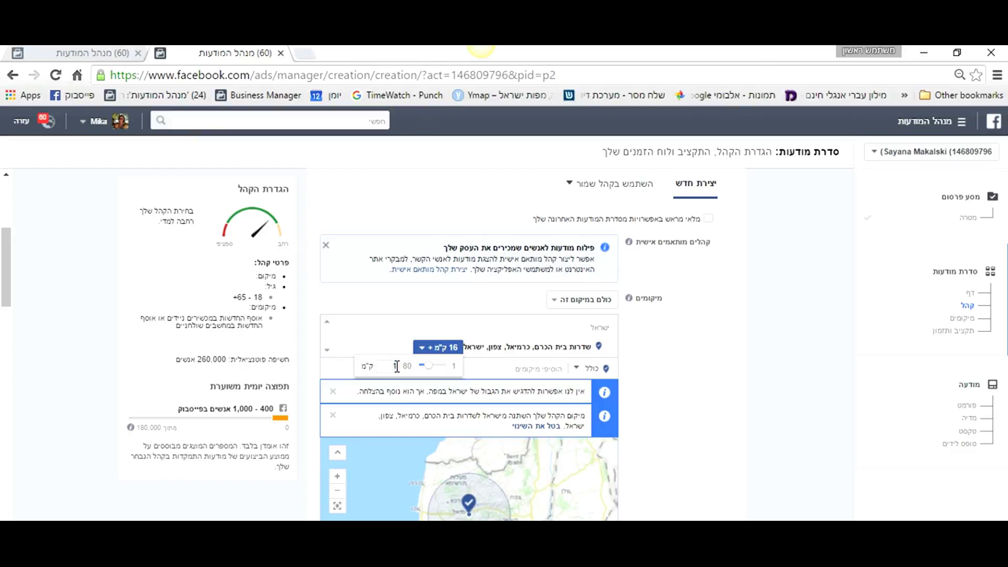
text(1)
key(Return)
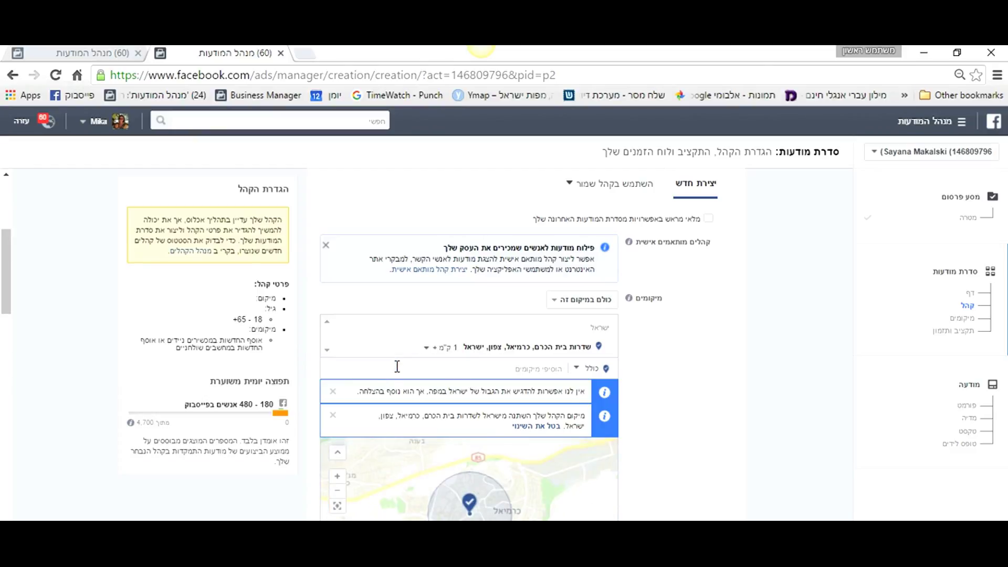
Restrict the audience to women with a minimum age of 30
scroll(582, 512, down, 1)
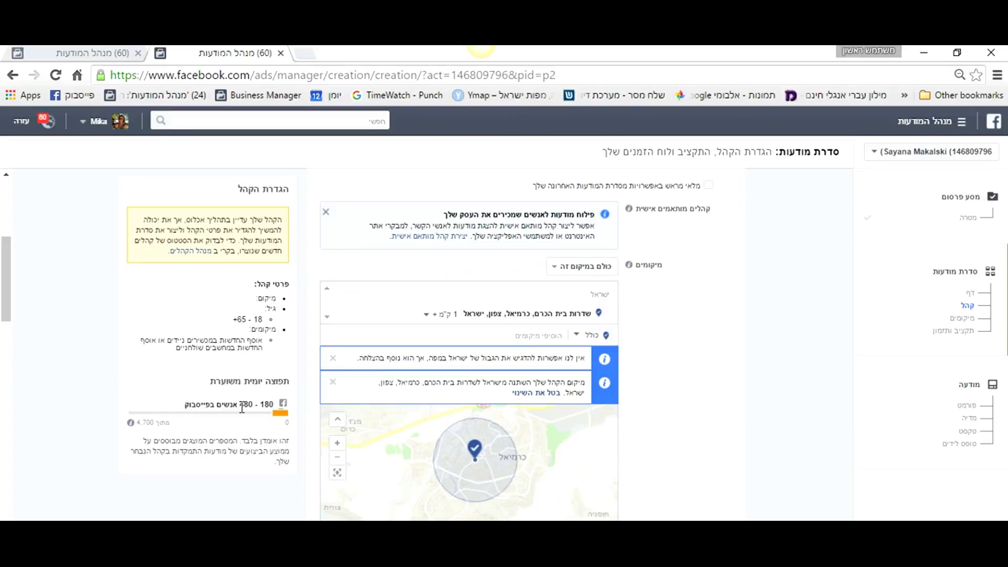
scroll(253, 364, up, 2)
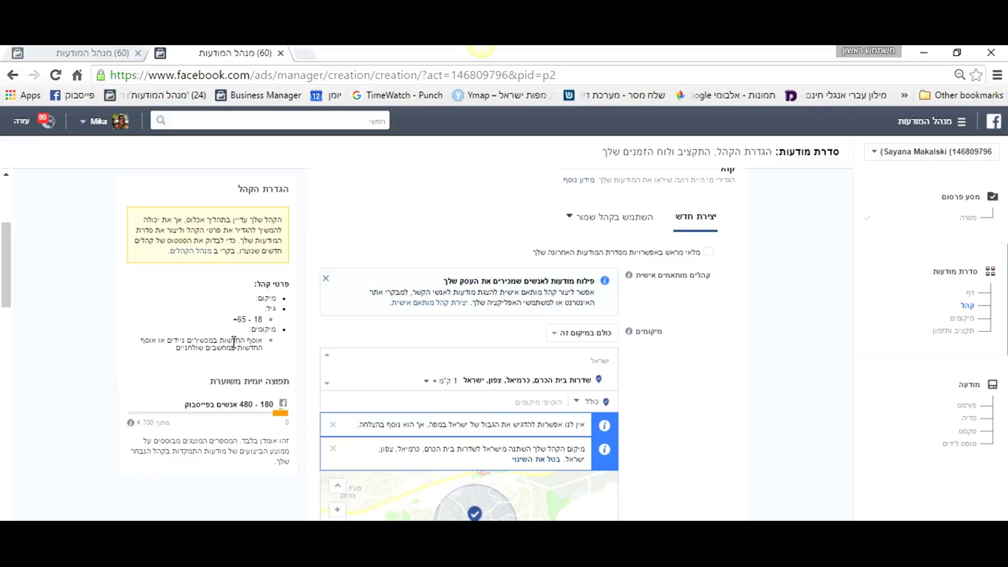
scroll(569, 514, down, 3)
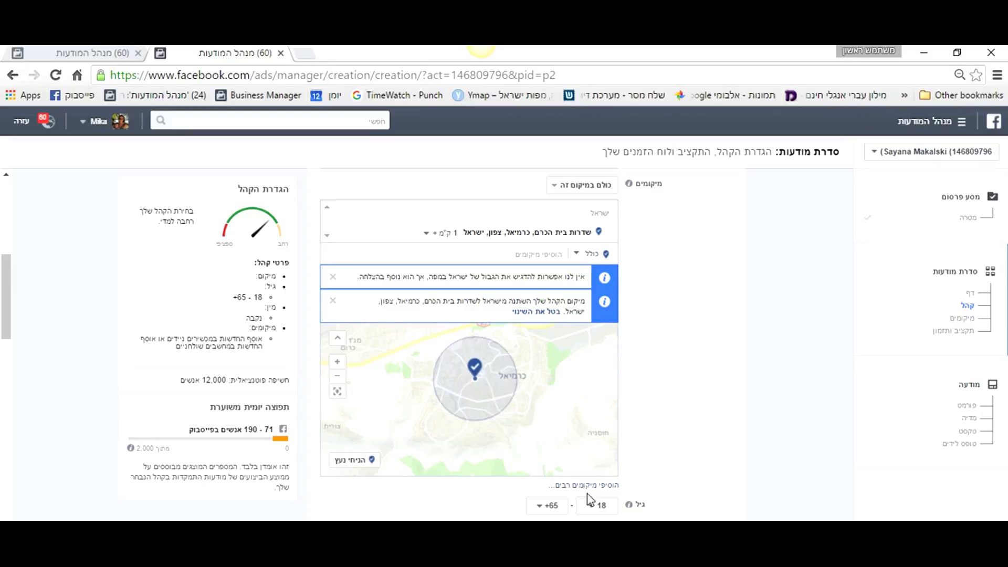
click(601, 506)
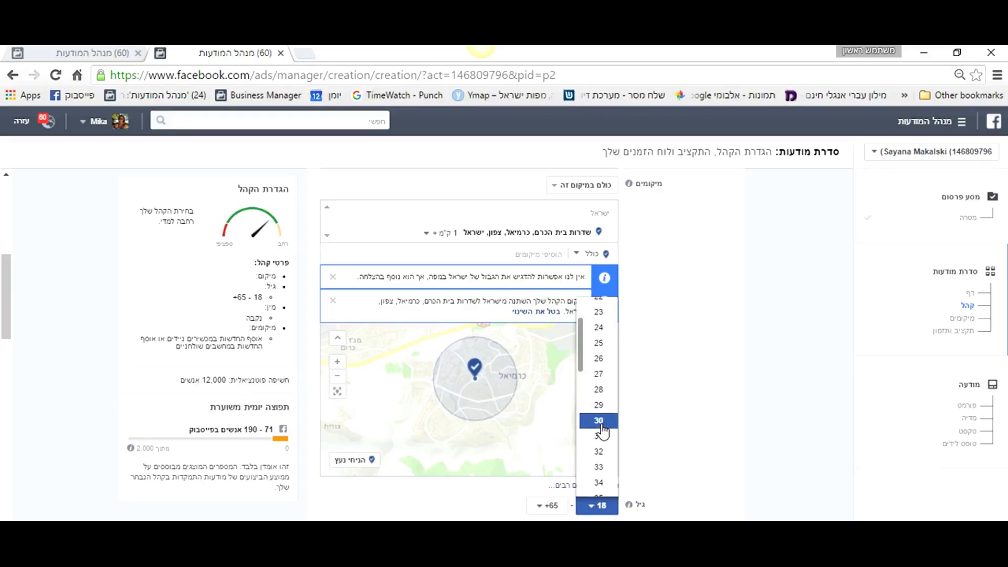
click(599, 420)
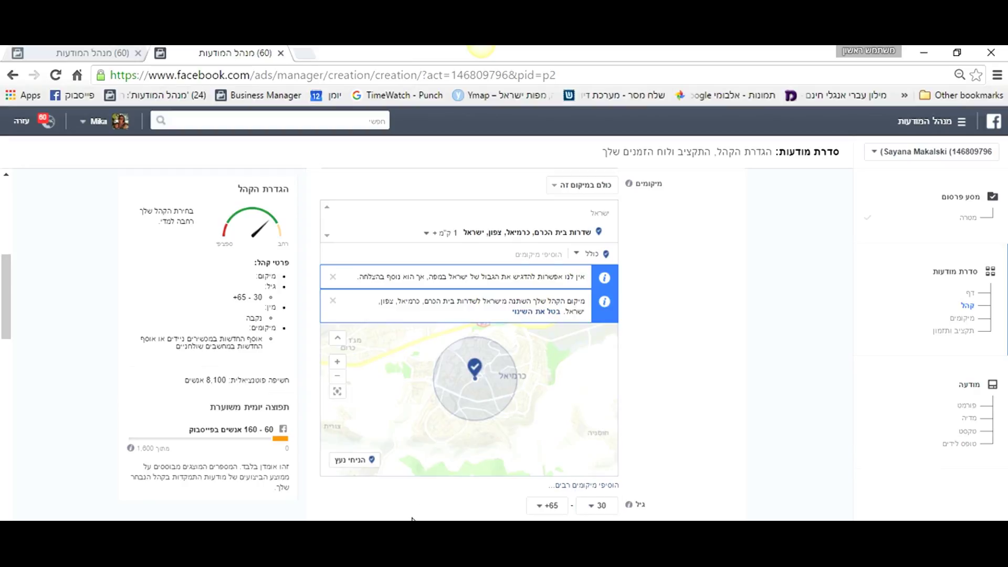
Keep the remaining placement, budget and schedule defaults of the ad set and continue to the ad creation stage
scroll(411, 519, down, 2)
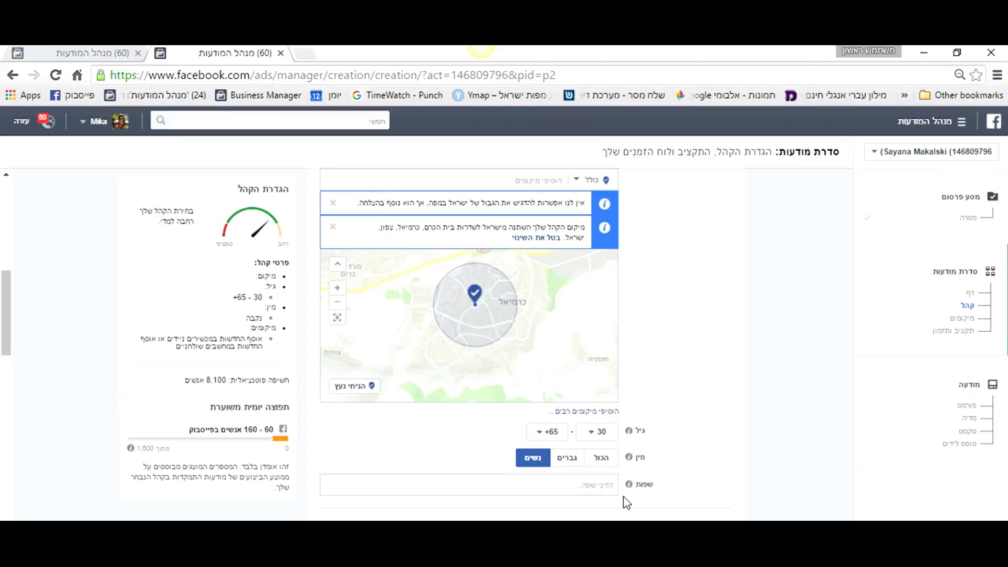
scroll(569, 477, down, 10)
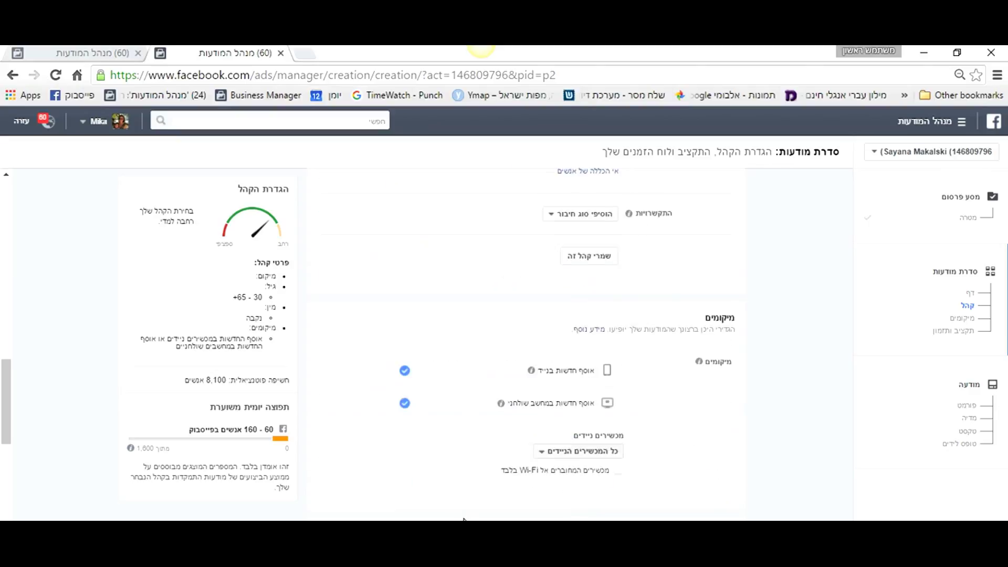
scroll(562, 437, down, 5)
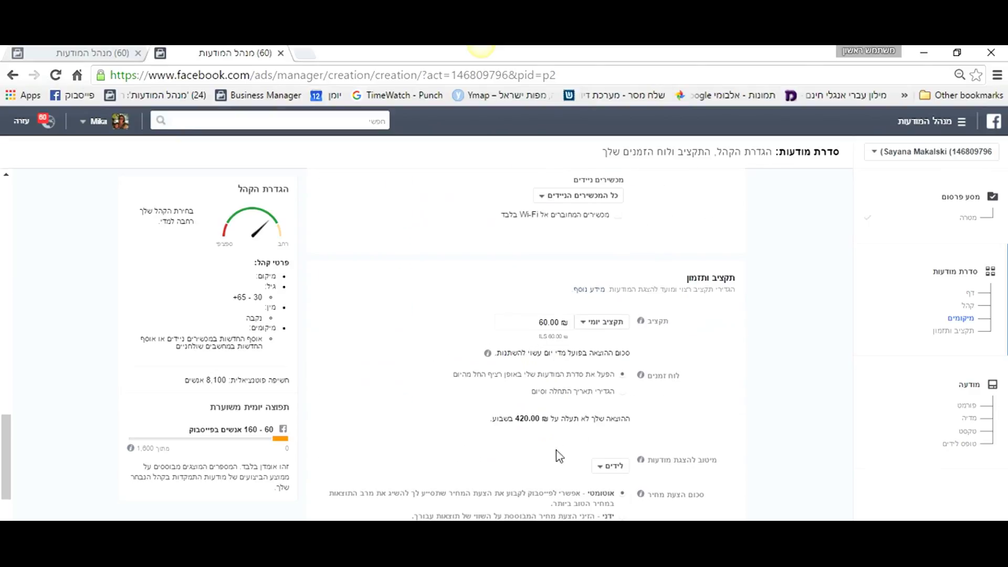
scroll(558, 455, down, 4)
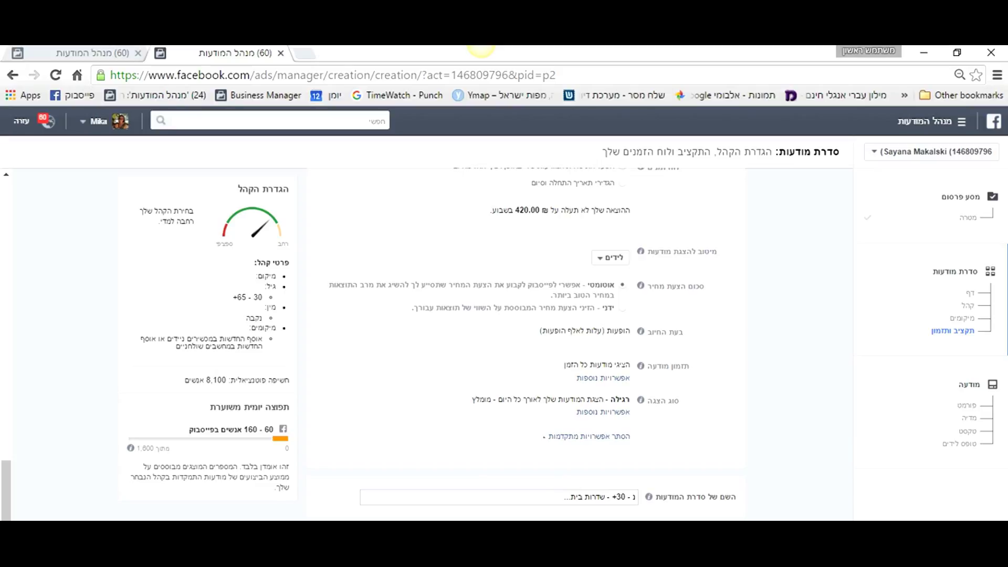
click(347, 517)
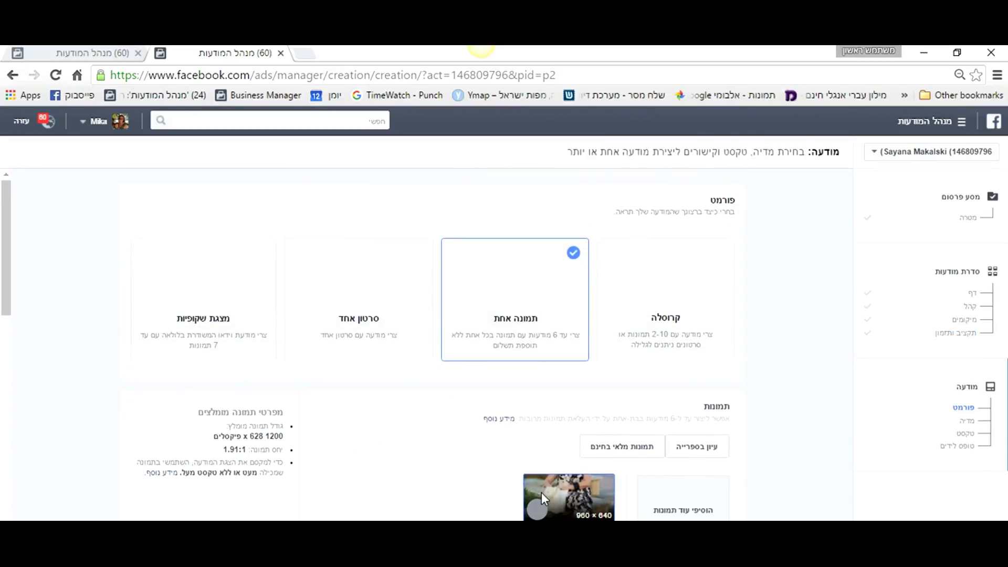
Switch to the already prepared ad in the other browser tab and review its preview, text, format and image settings
scroll(541, 493, down, 5)
scroll(541, 493, up, 3)
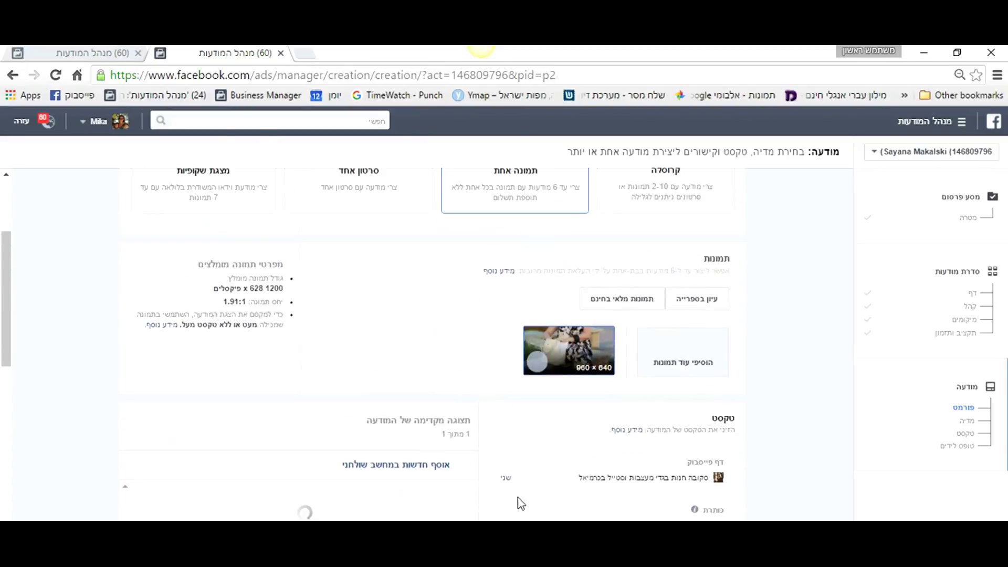
click(89, 52)
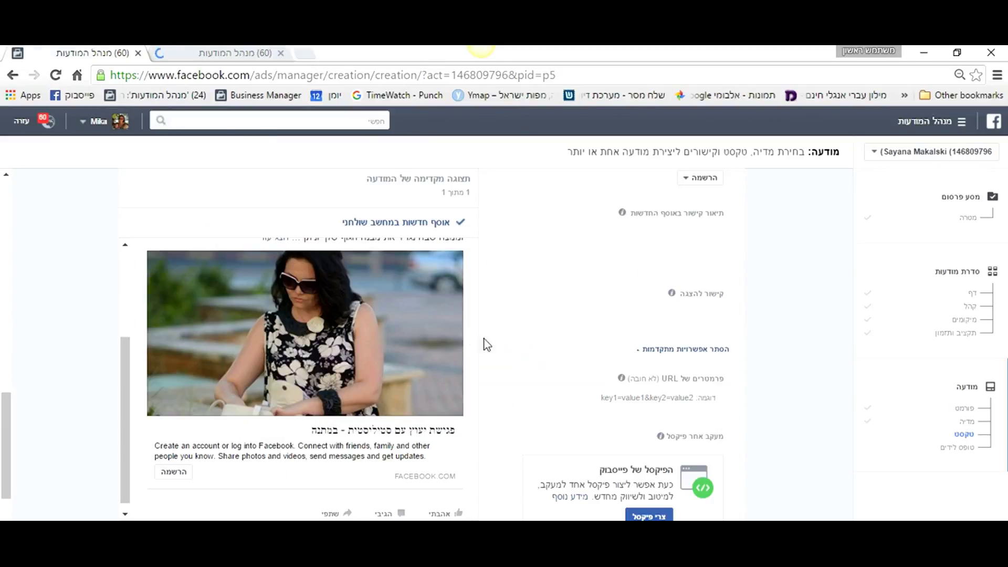
scroll(558, 360, up, 8)
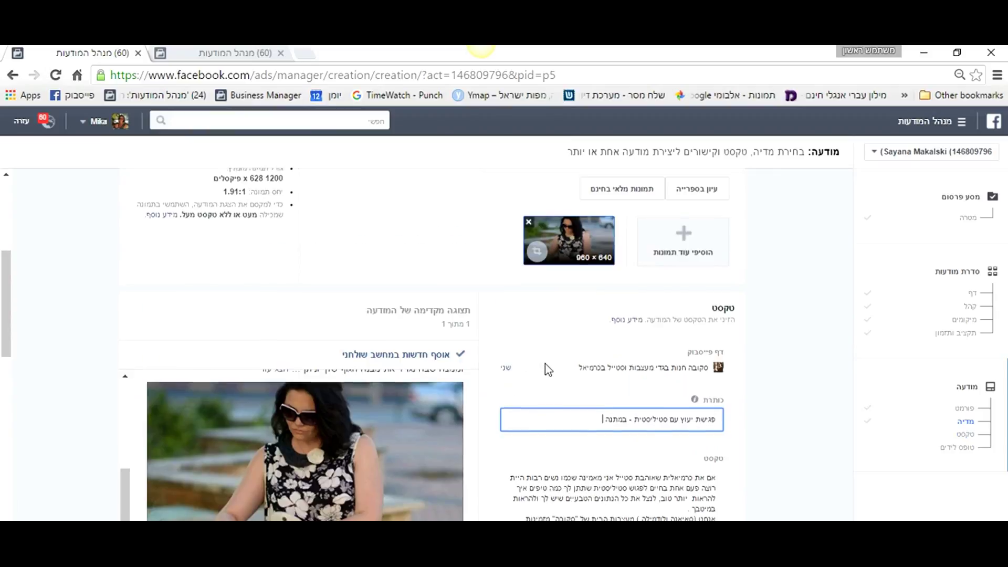
scroll(546, 367, up, 5)
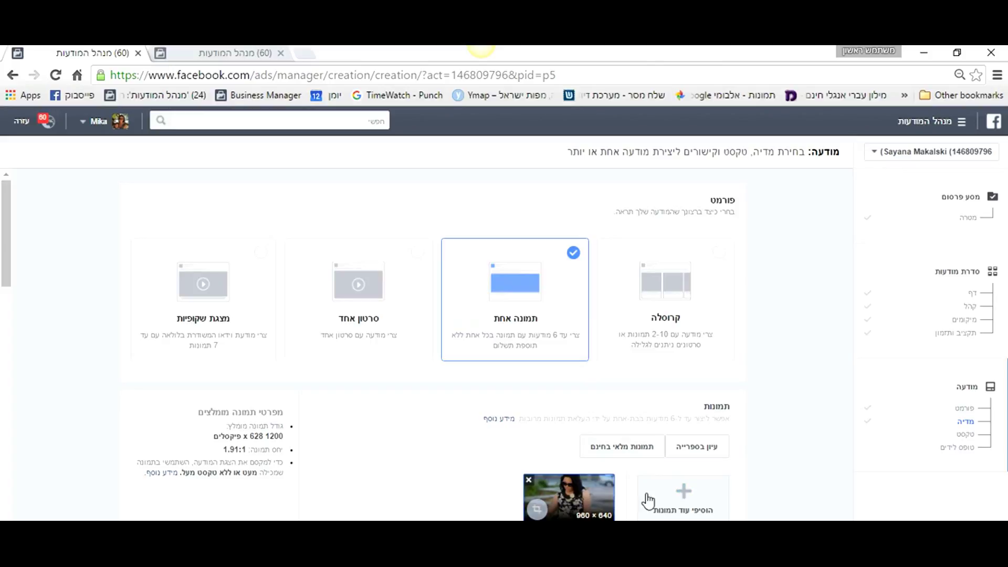
scroll(725, 504, down, 2)
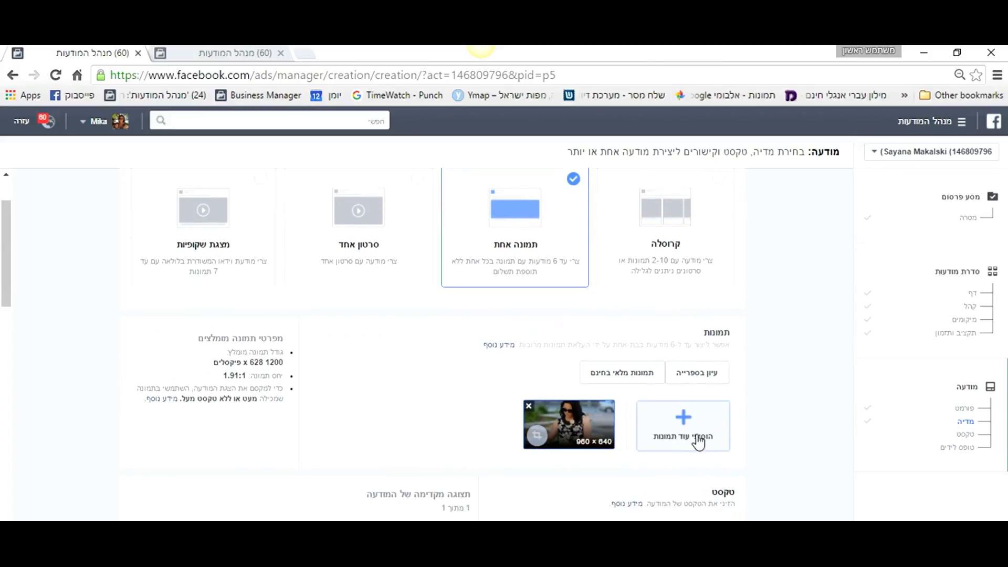
Look through the ad's image sources: file upload, the image library and the stock photos for "office"
click(694, 436)
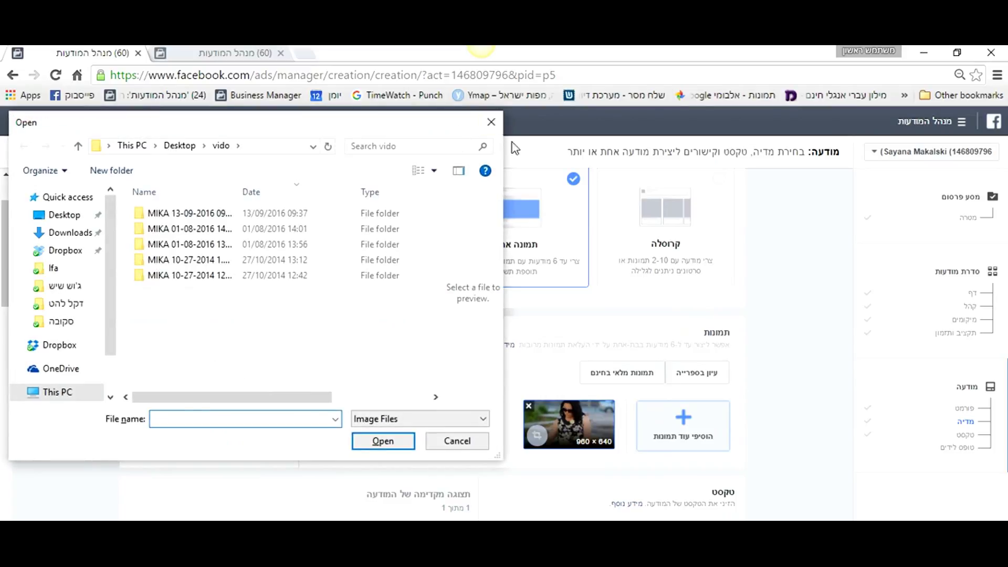
click(495, 124)
click(723, 375)
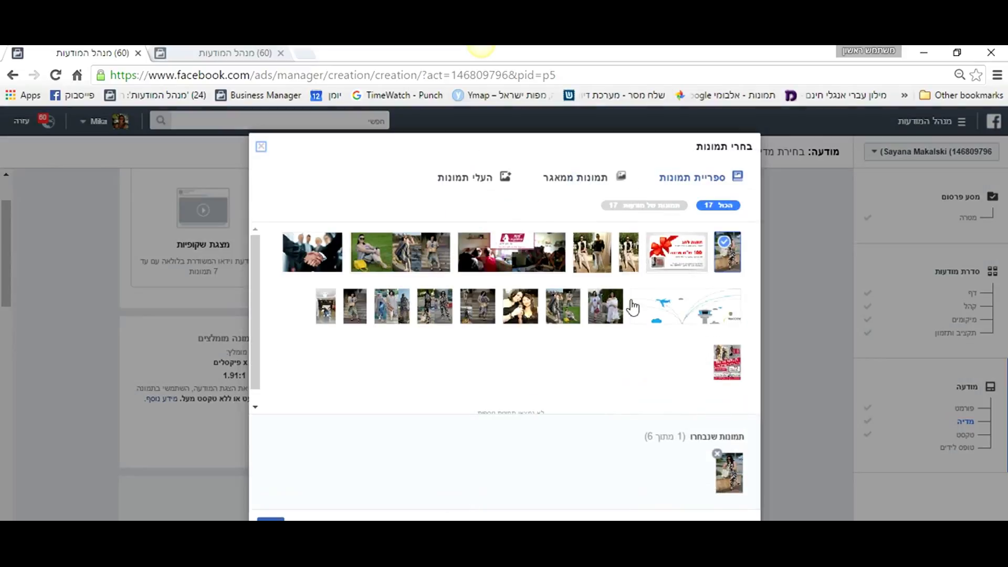
click(584, 185)
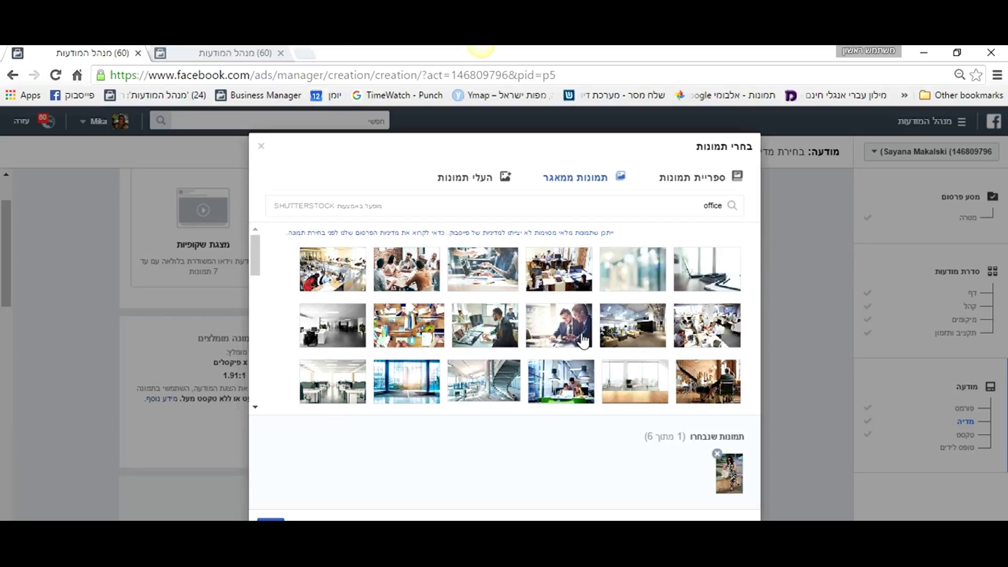
scroll(552, 355, down, 3)
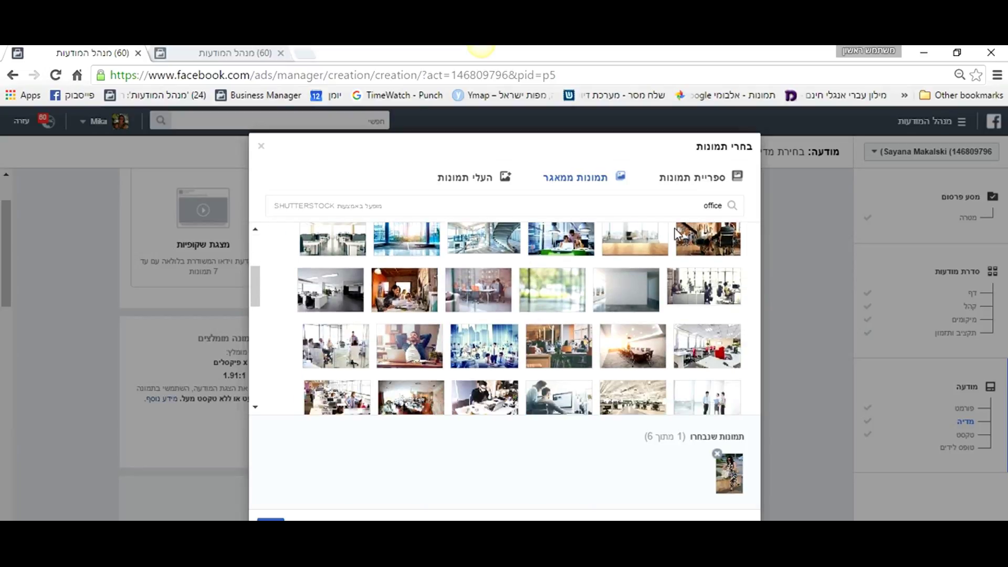
click(735, 204)
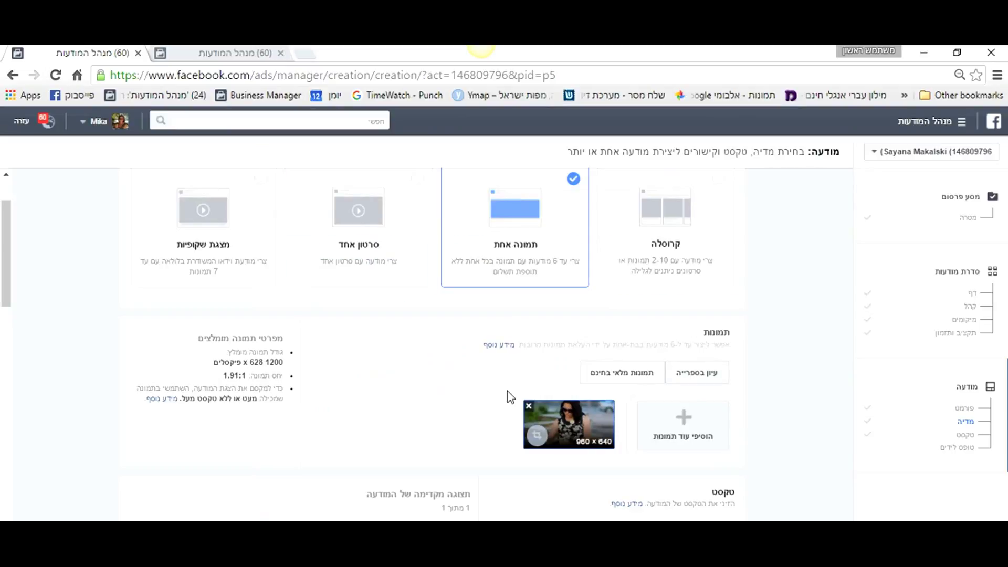
Examine the ad's headline, body text and call to action alongside the desktop news feed preview
scroll(502, 405, down, 3)
scroll(529, 450, down, 3)
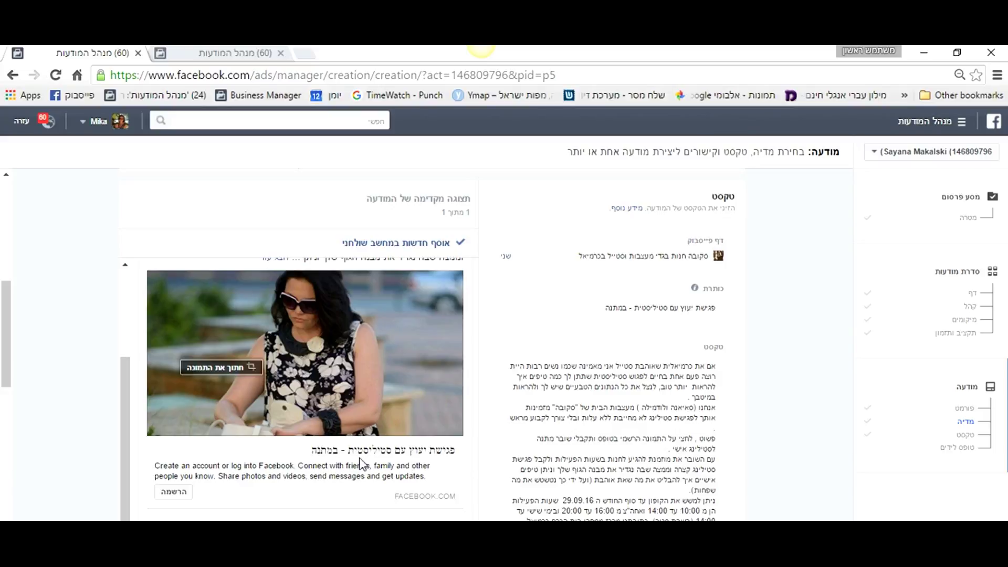
click(665, 411)
scroll(362, 411, up, 2)
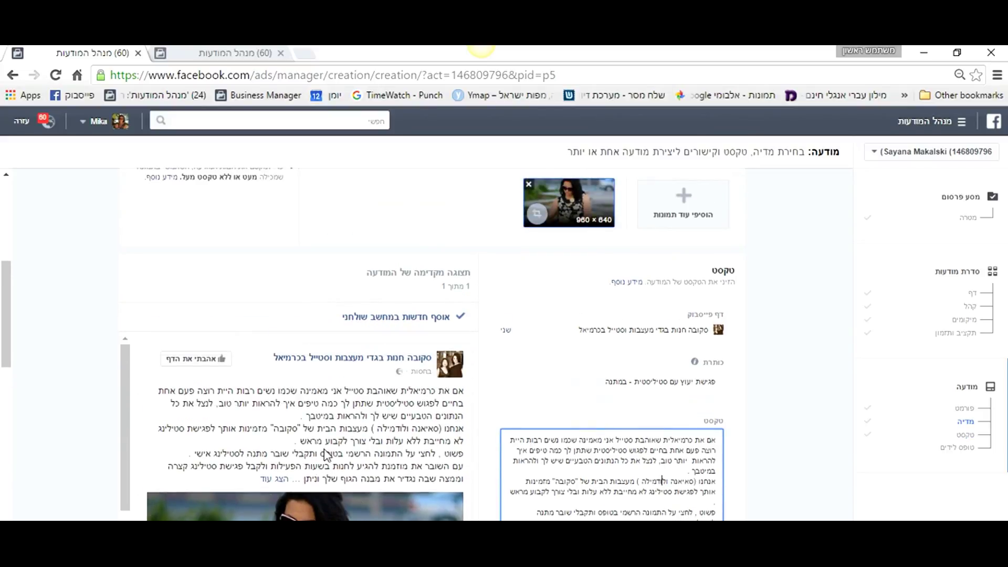
scroll(661, 480, down, 3)
mouse_move(668, 495)
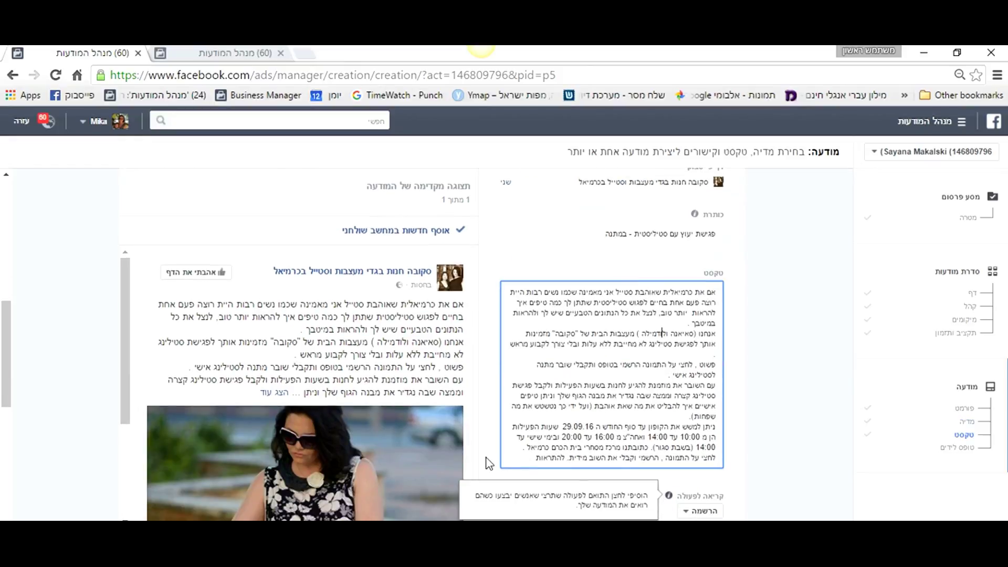
scroll(414, 432, down, 5)
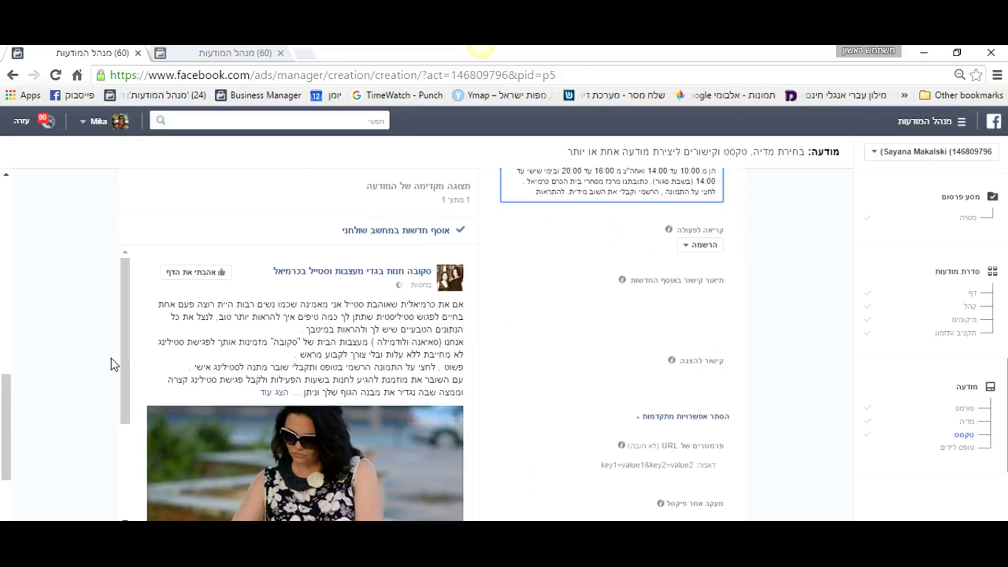
drag(124, 375, 128, 469)
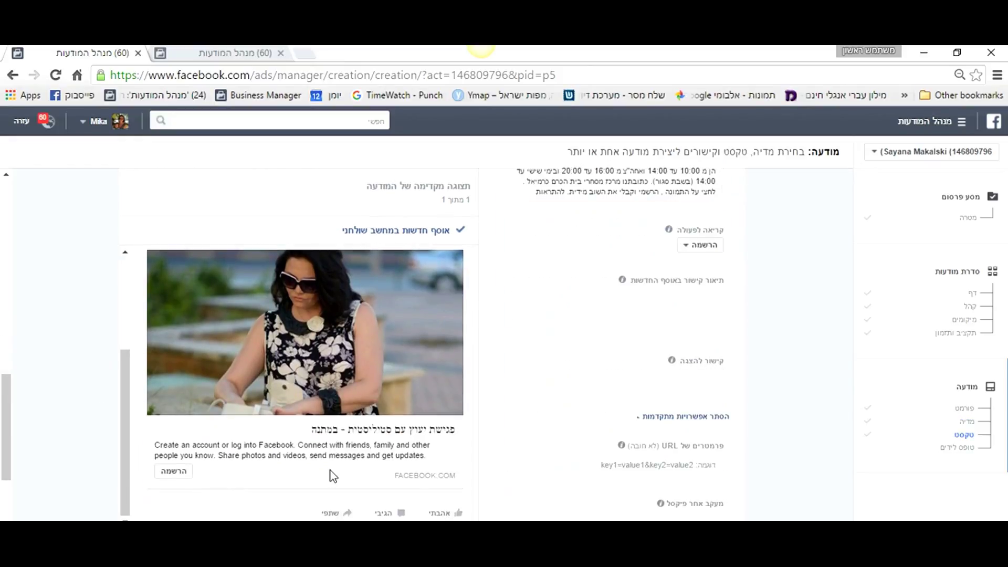
Set the news feed link description to "..." and leave the display link empty
click(602, 320)
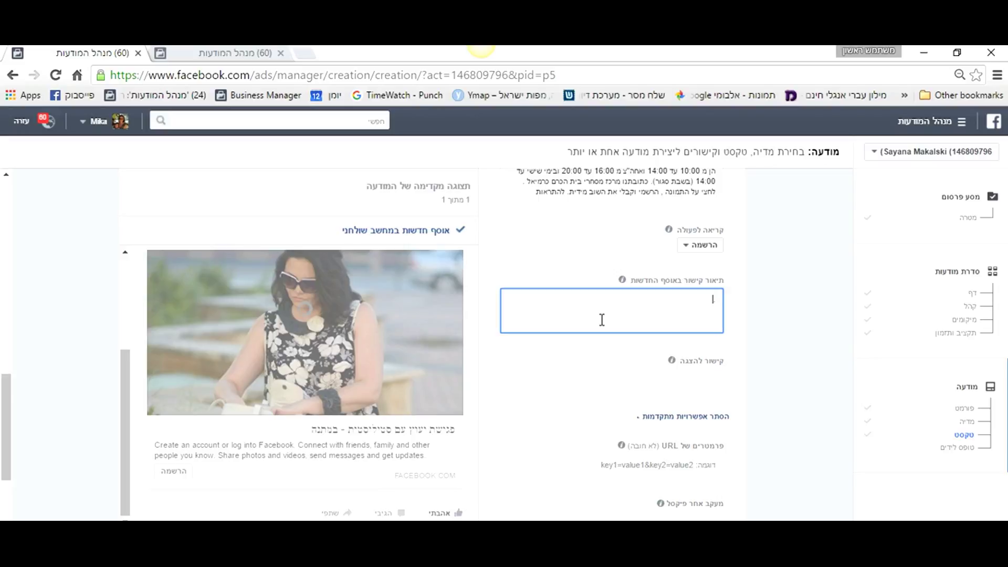
click(620, 377)
click(648, 302)
click(641, 383)
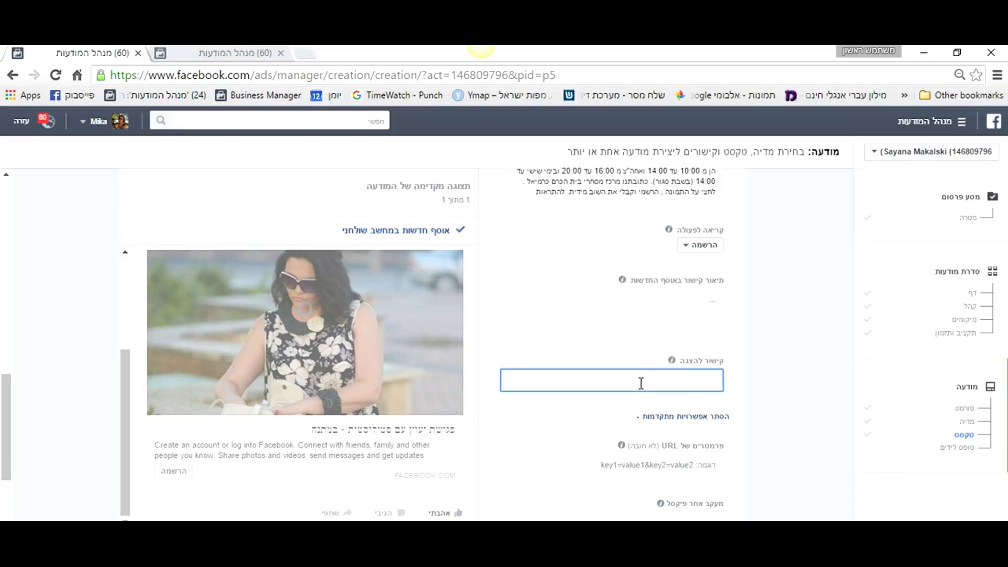
scroll(641, 371, up, 2)
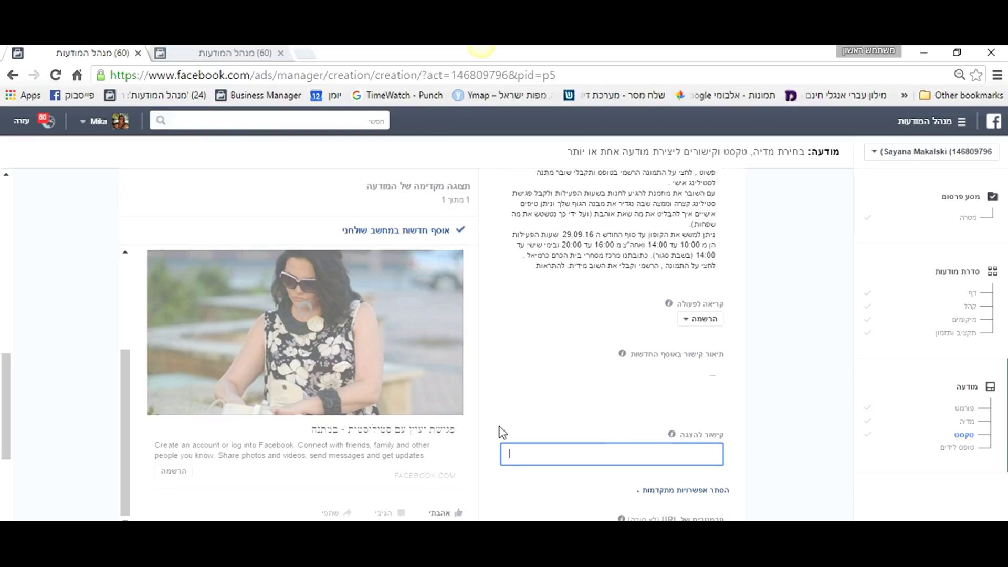
Start creating a lead form for the ad as a new form rather than a duplicate of an existing one
scroll(574, 440, down, 4)
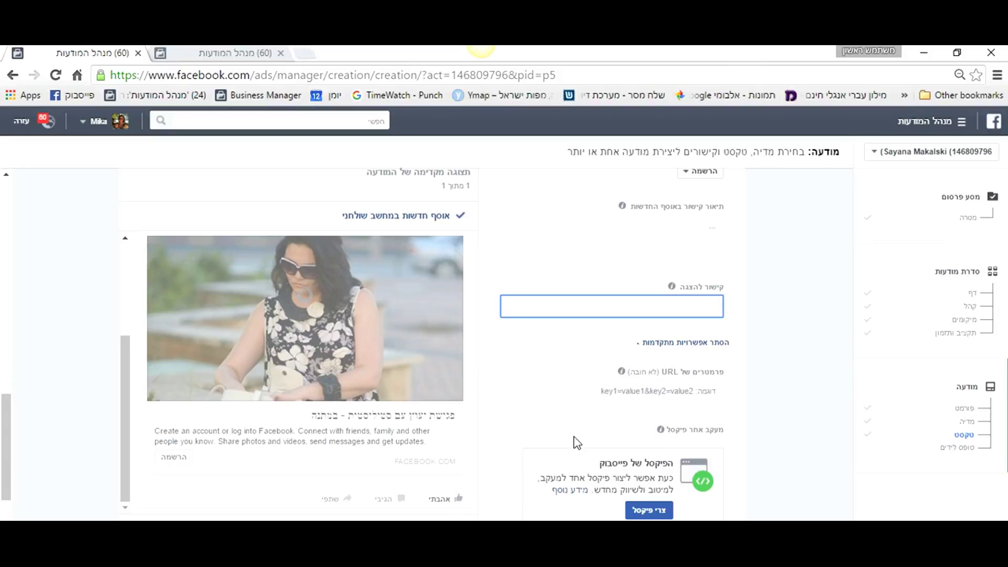
scroll(577, 443, down, 2)
scroll(575, 443, down, 2)
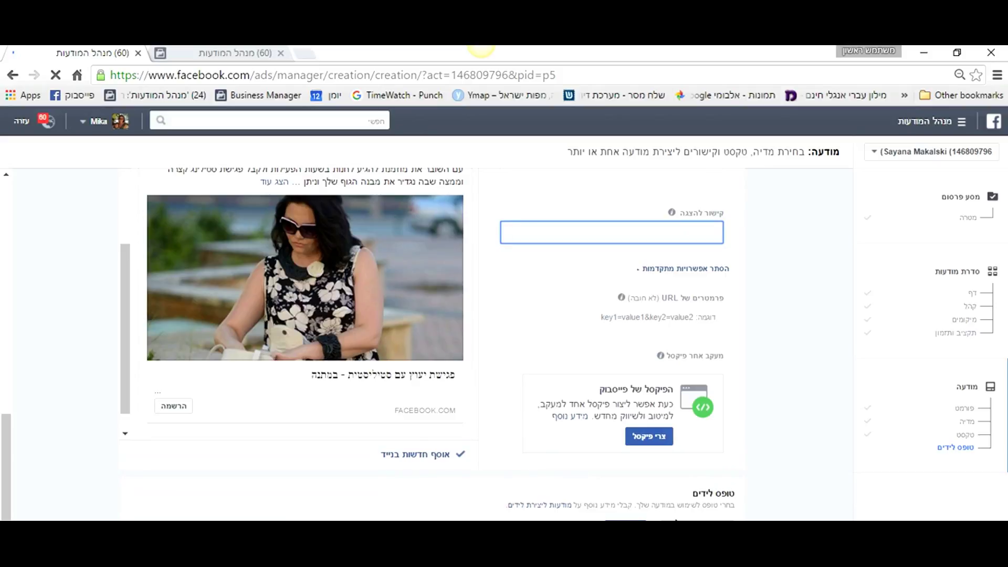
scroll(648, 498, down, 2)
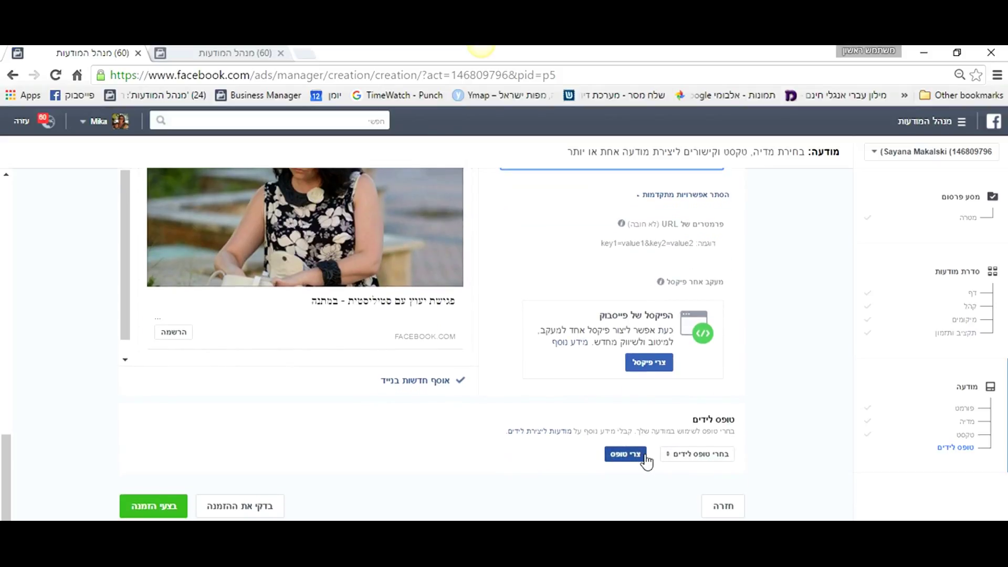
click(627, 456)
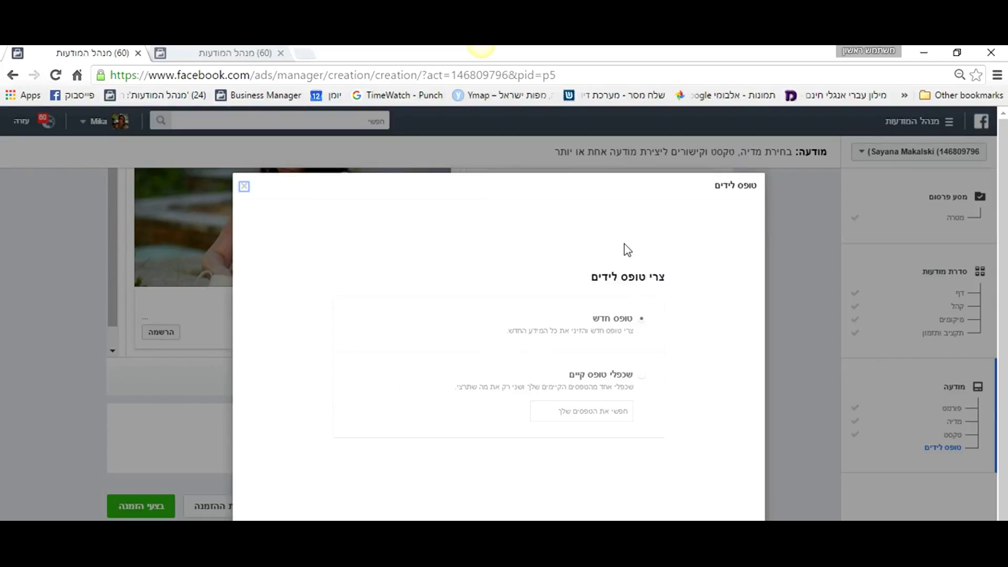
scroll(598, 352, down, 2)
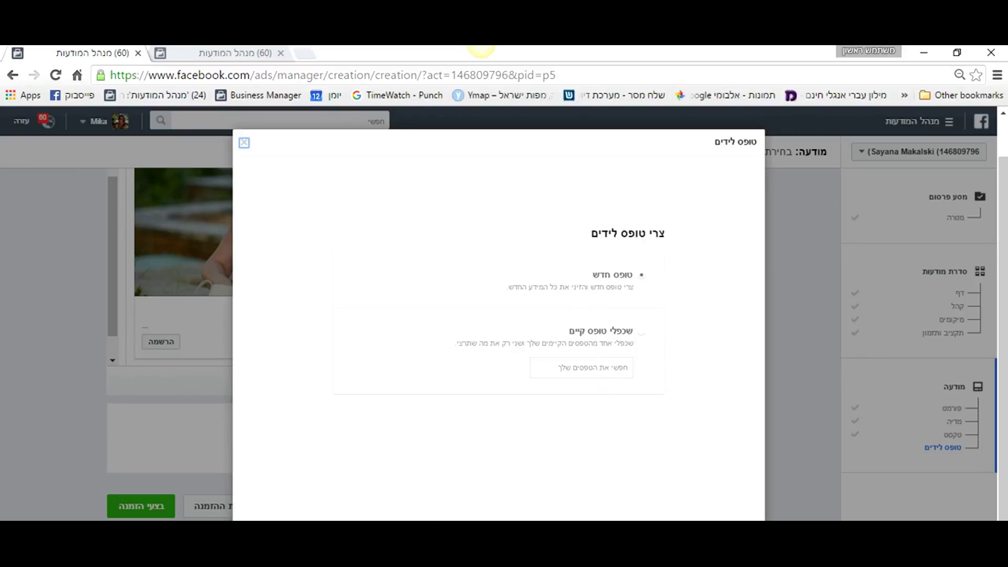
click(239, 520)
Set the lead form's language to Hebrew (עברית), name the form "פגישת סטילינג" and continue to its questions
click(737, 268)
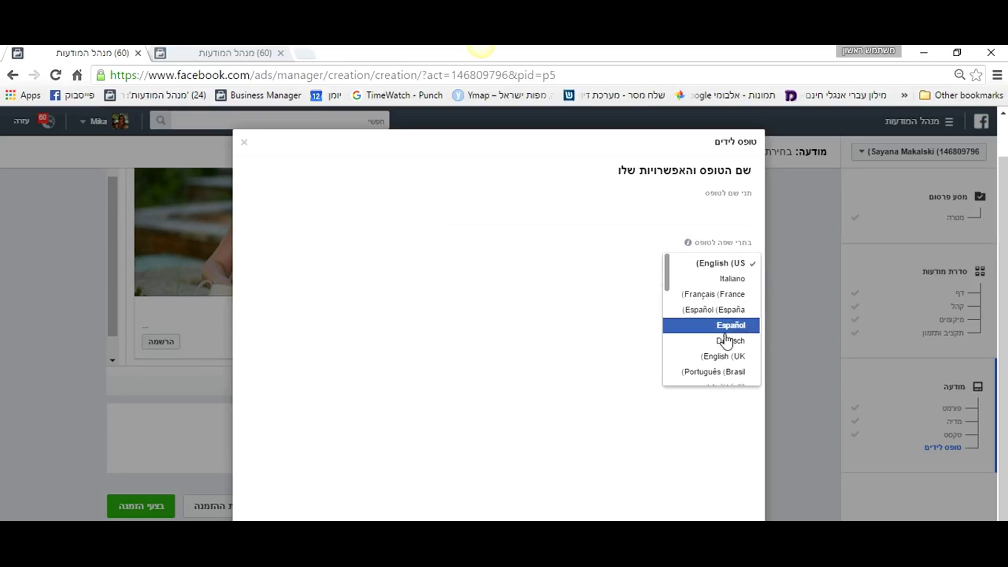
scroll(730, 341, down, 10)
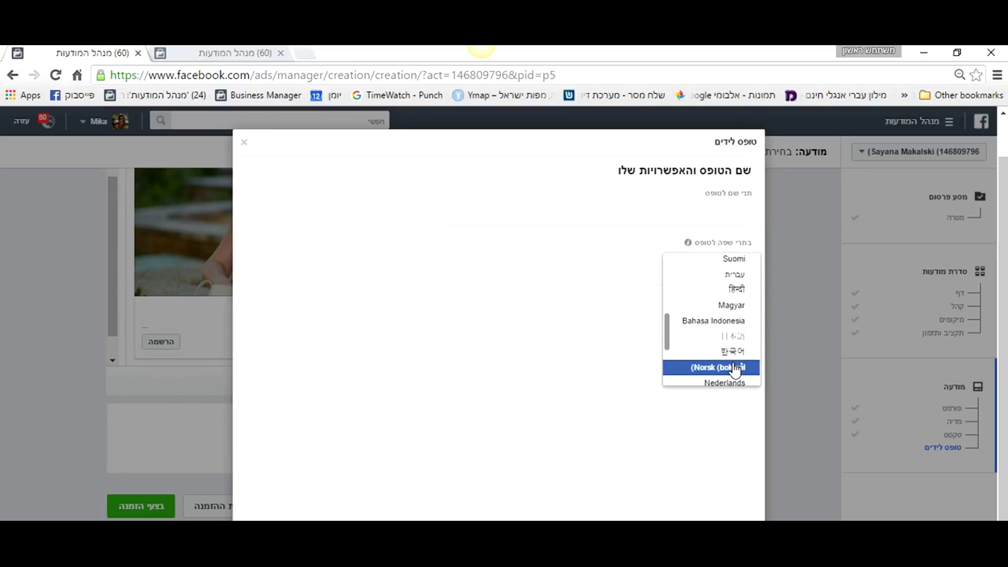
scroll(735, 370, down, 2)
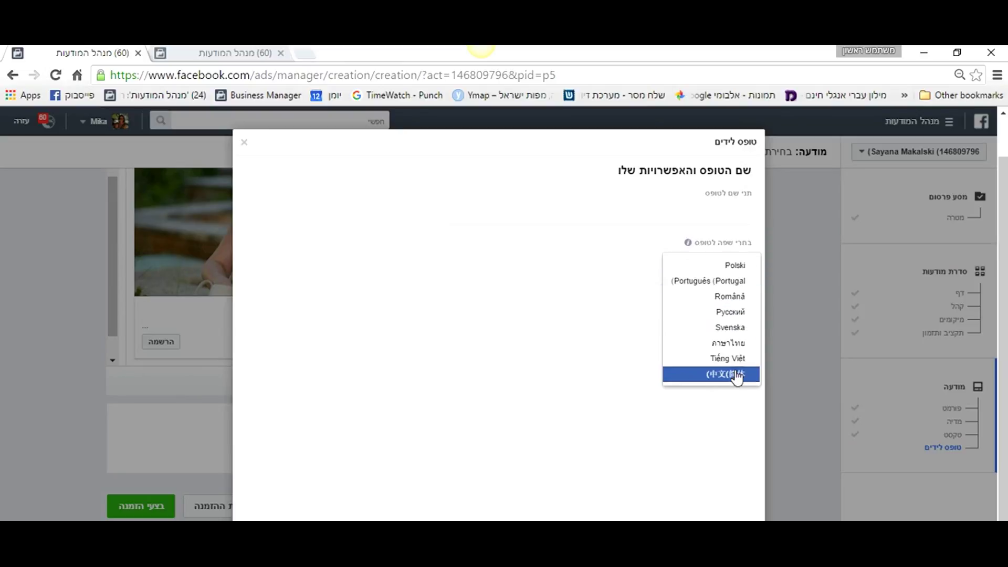
scroll(735, 359, up, 1)
scroll(735, 357, up, 5)
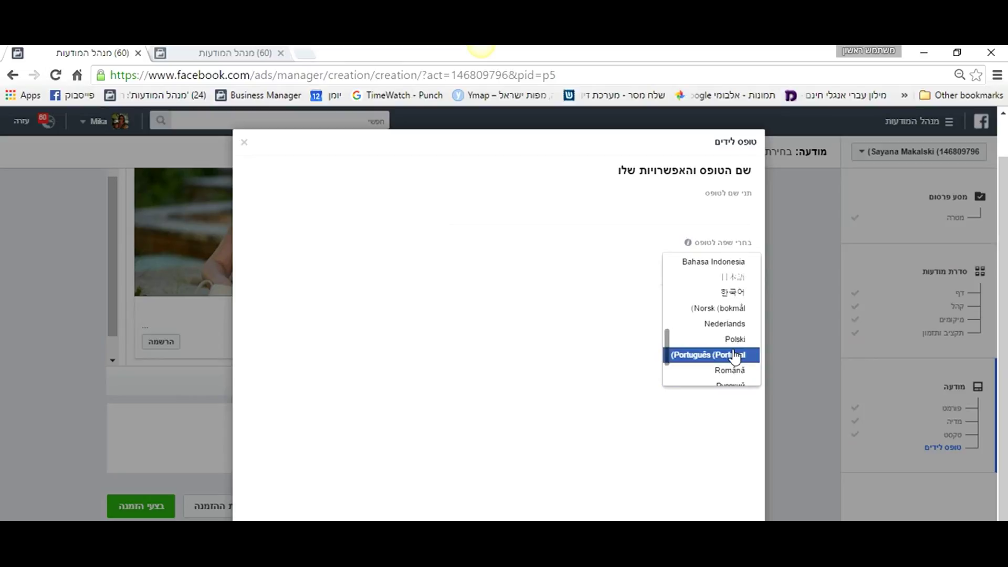
click(735, 302)
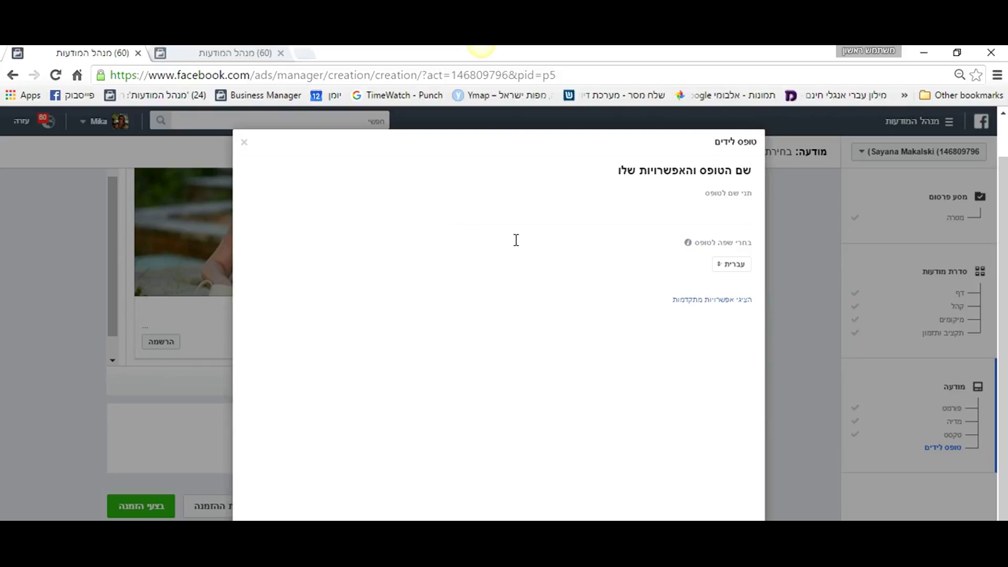
click(531, 207)
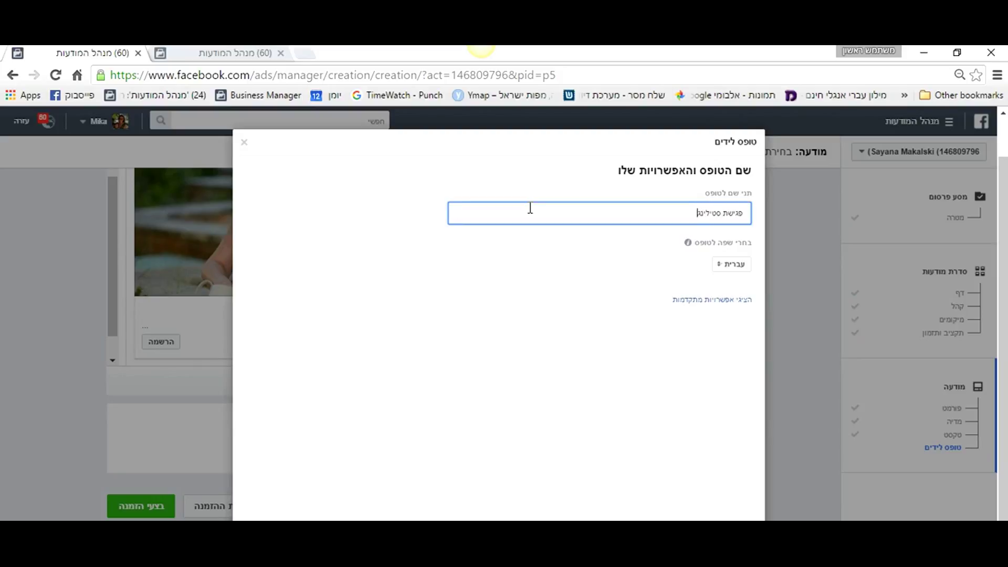
key(Return)
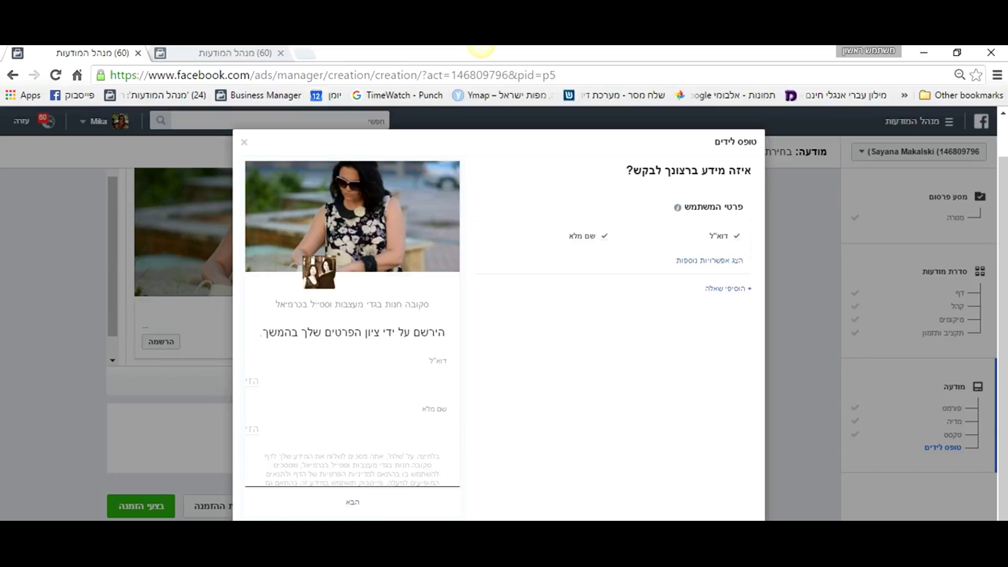
Add phone number and date of birth to the requested user details, check the form preview and continue to the privacy policy
click(724, 263)
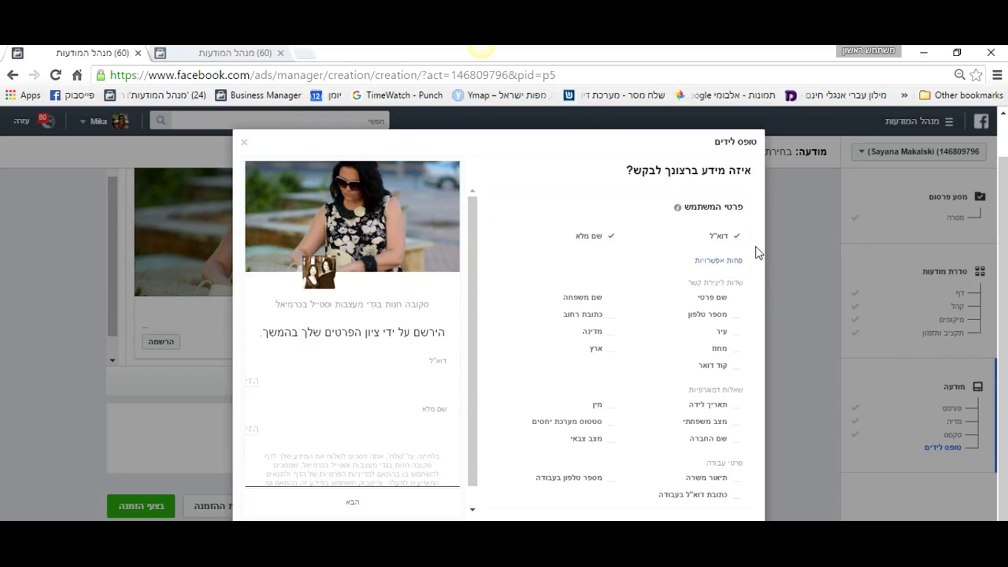
click(738, 318)
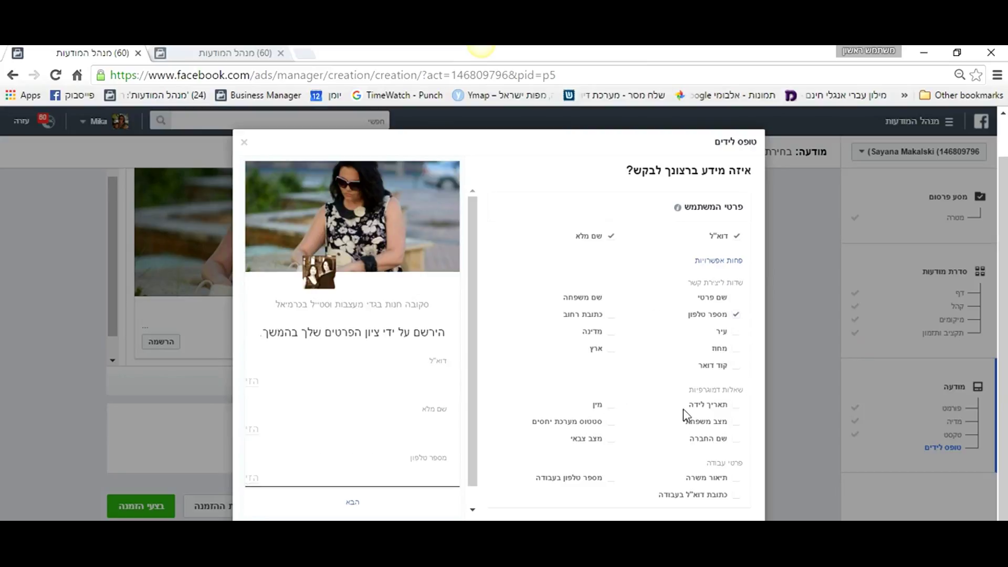
click(737, 405)
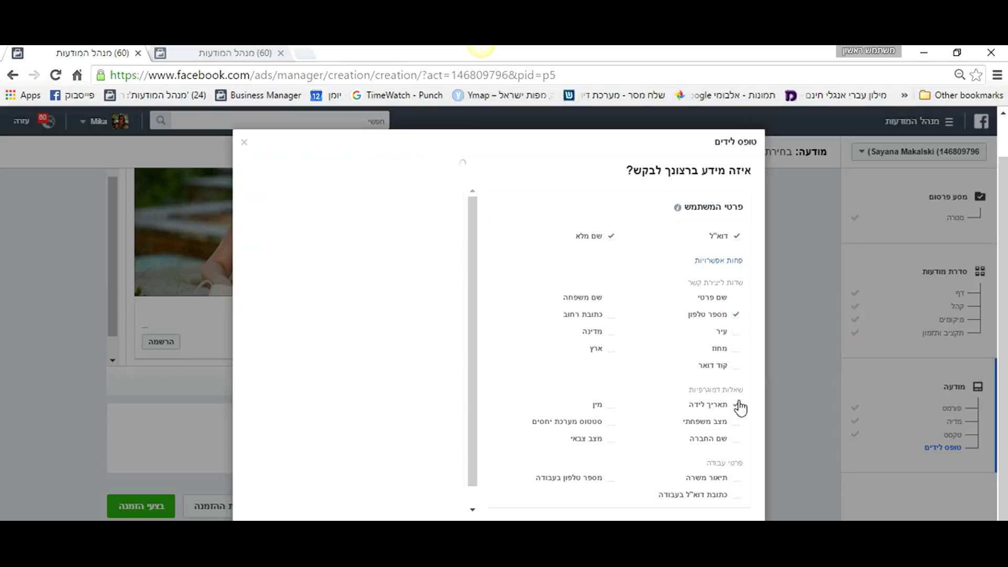
scroll(360, 396, down, 3)
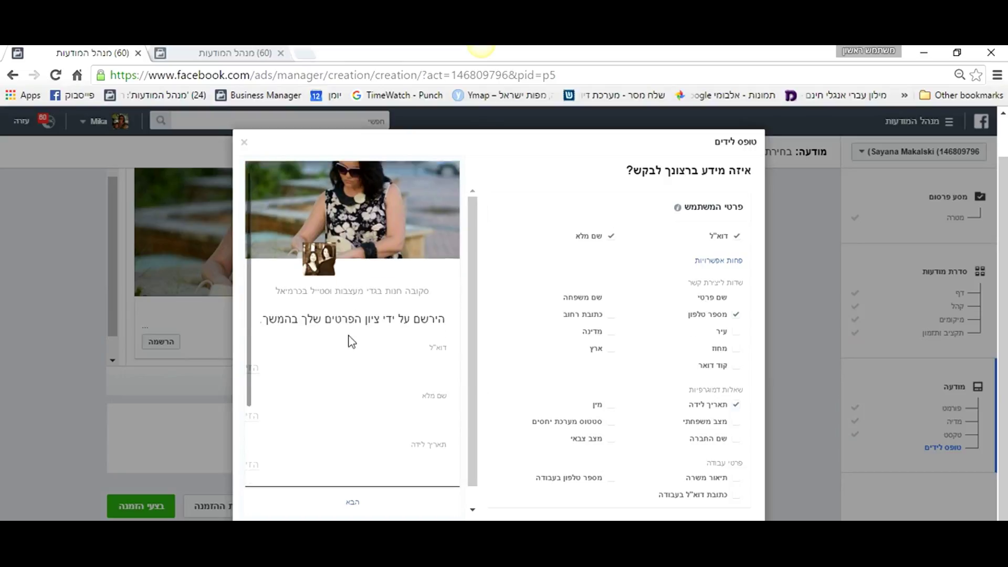
scroll(371, 389, down, 1)
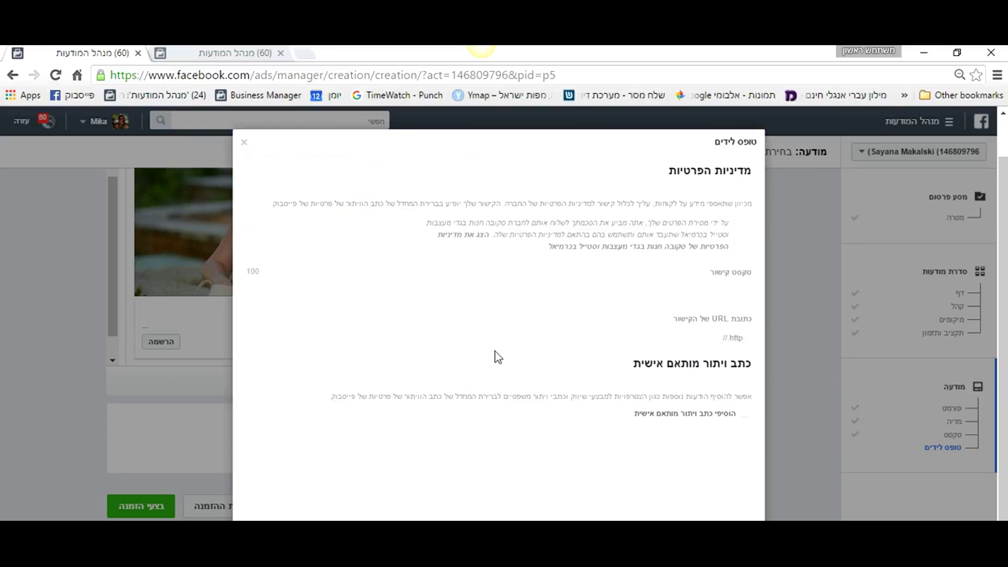
Open the Google Docs privacy policy "Copy of מדיניות פרטיות" in a new browser tab, copy its web address and return to the ads manager
click(533, 293)
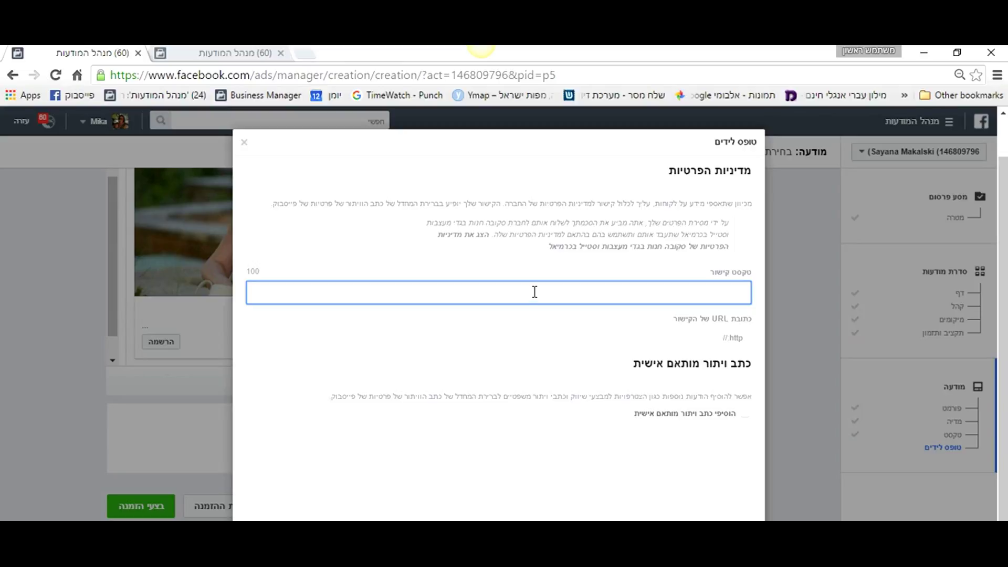
click(304, 53)
click(903, 96)
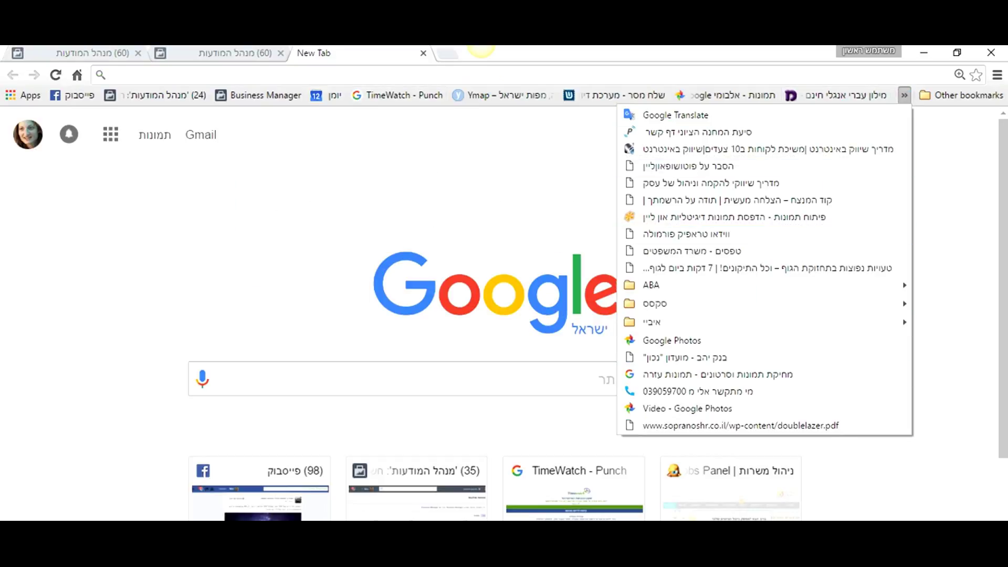
click(708, 183)
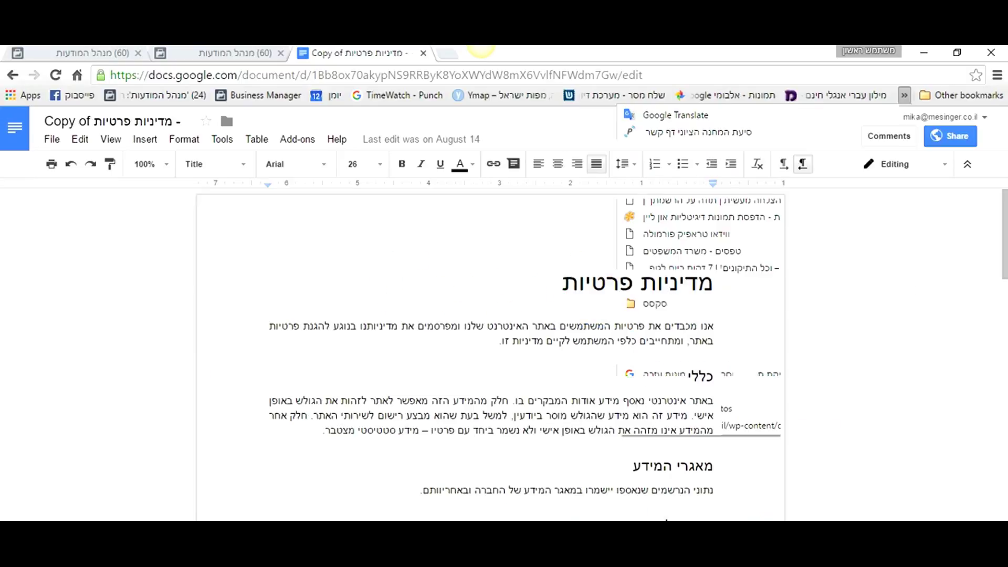
click(331, 73)
right_click(330, 73)
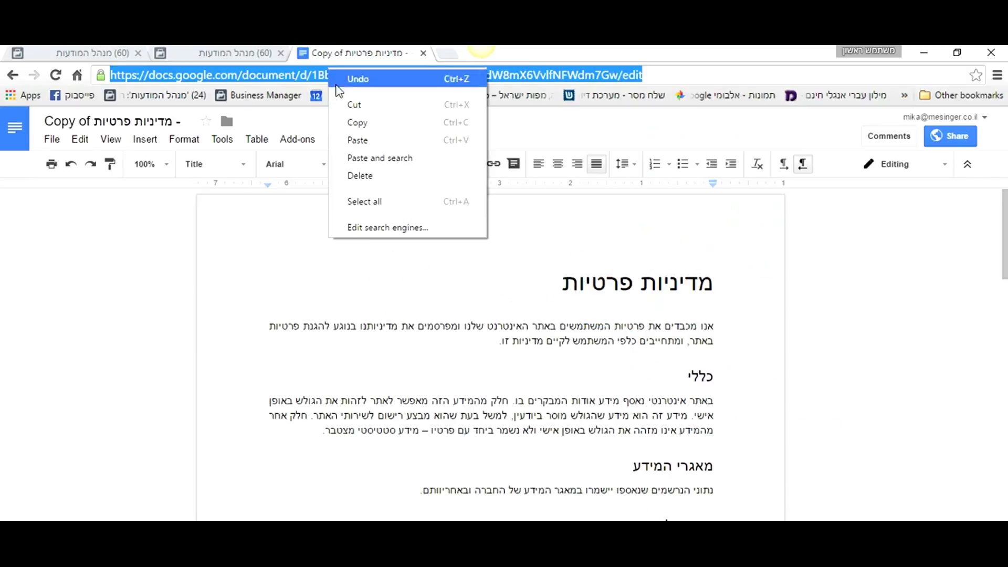
click(359, 121)
click(234, 53)
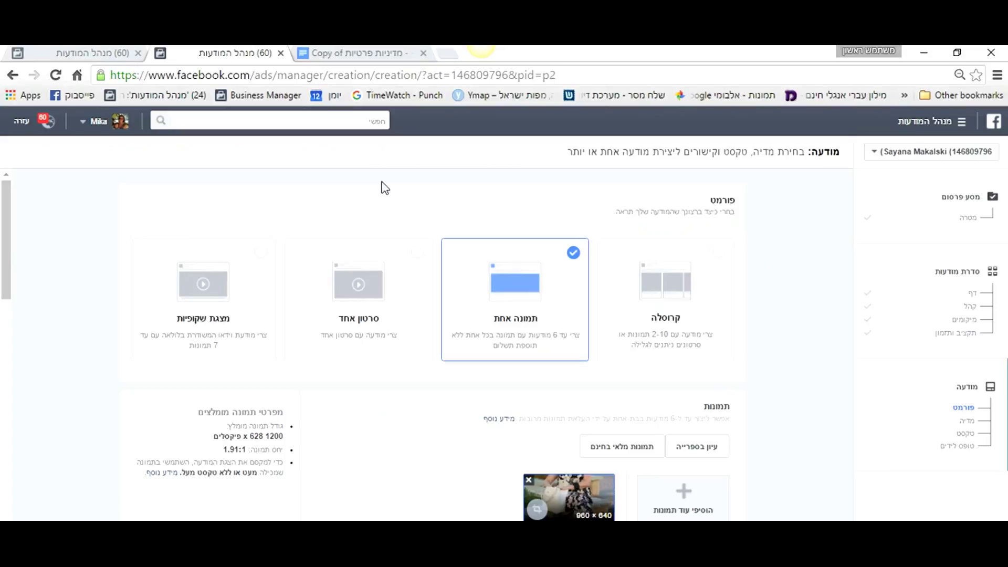
Review the text of the Google Docs privacy policy document "Copy of מדיניות פרטיות" from beginning to end
click(97, 52)
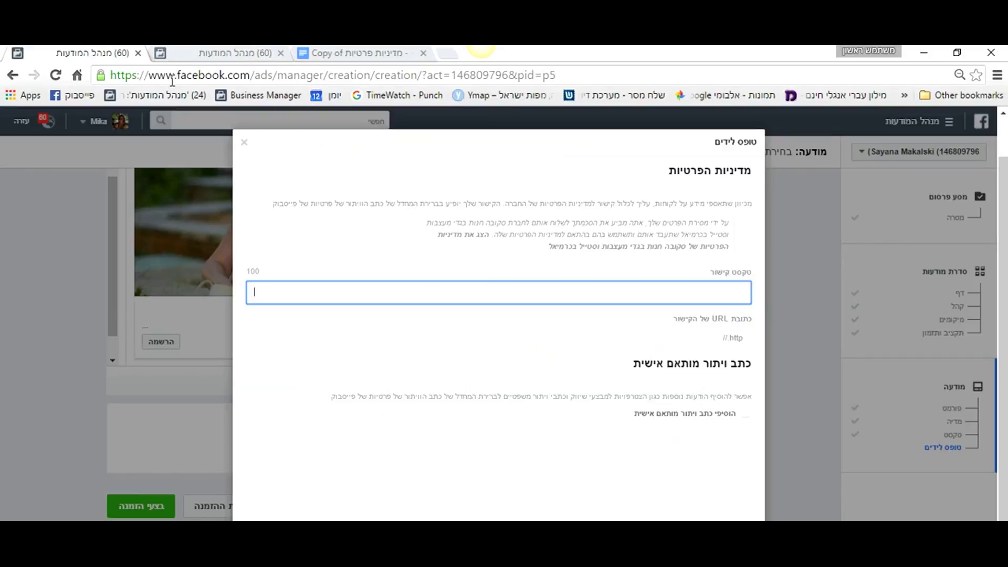
click(377, 54)
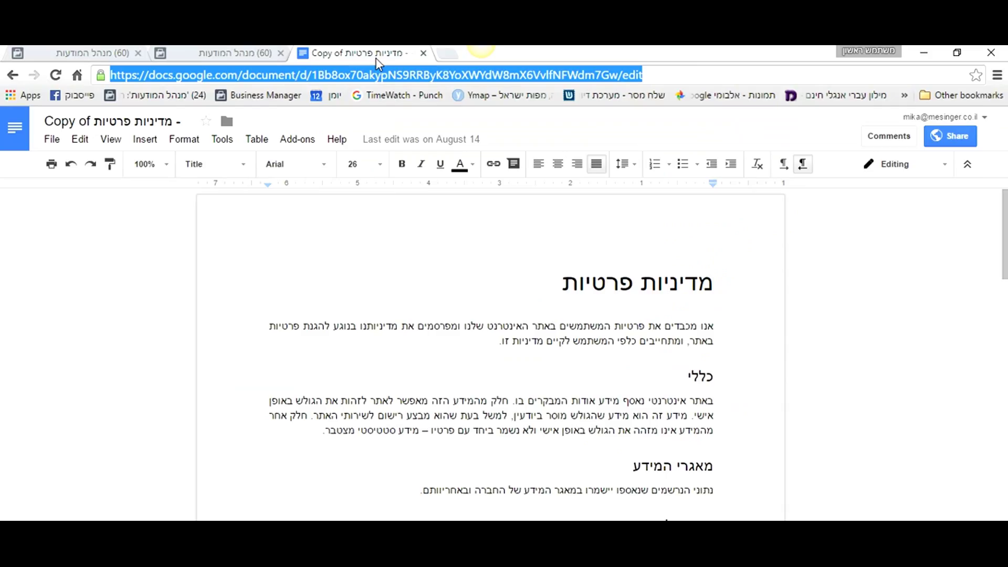
scroll(594, 379, down, 9)
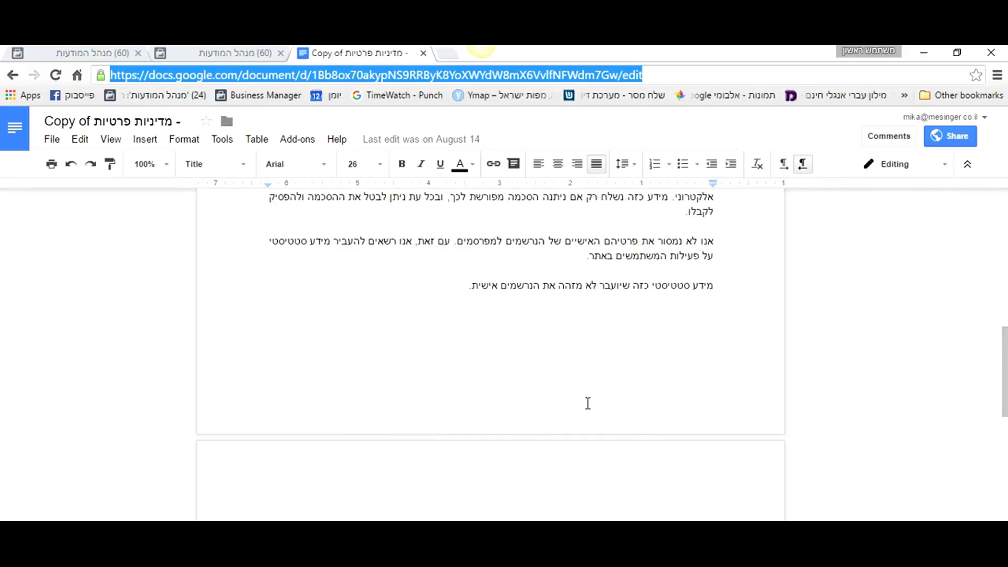
scroll(587, 406, down, 5)
scroll(589, 411, up, 6)
scroll(574, 430, up, 8)
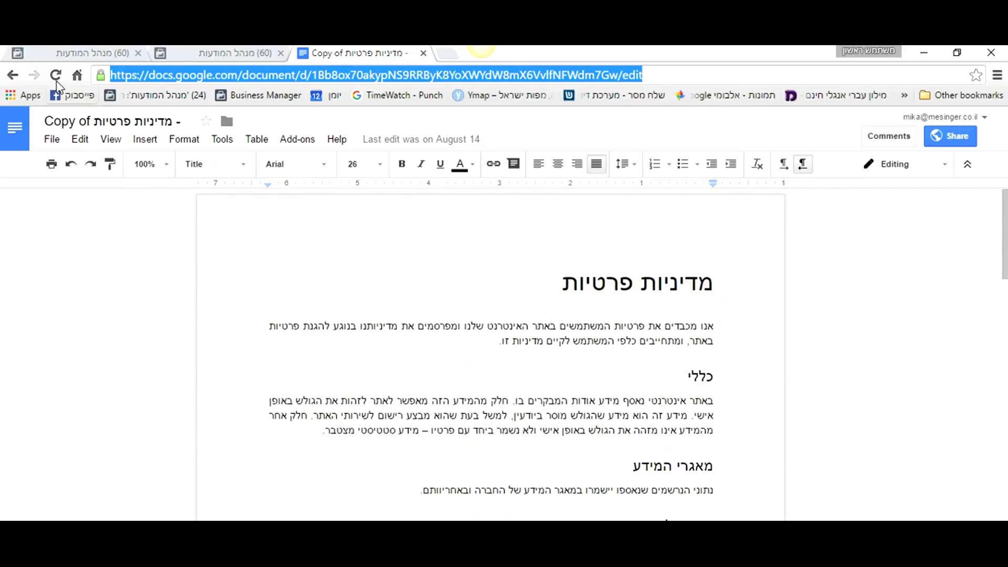
In the ads manager's lead form, paste the Google Docs privacy policy address as the privacy policy link text
click(89, 53)
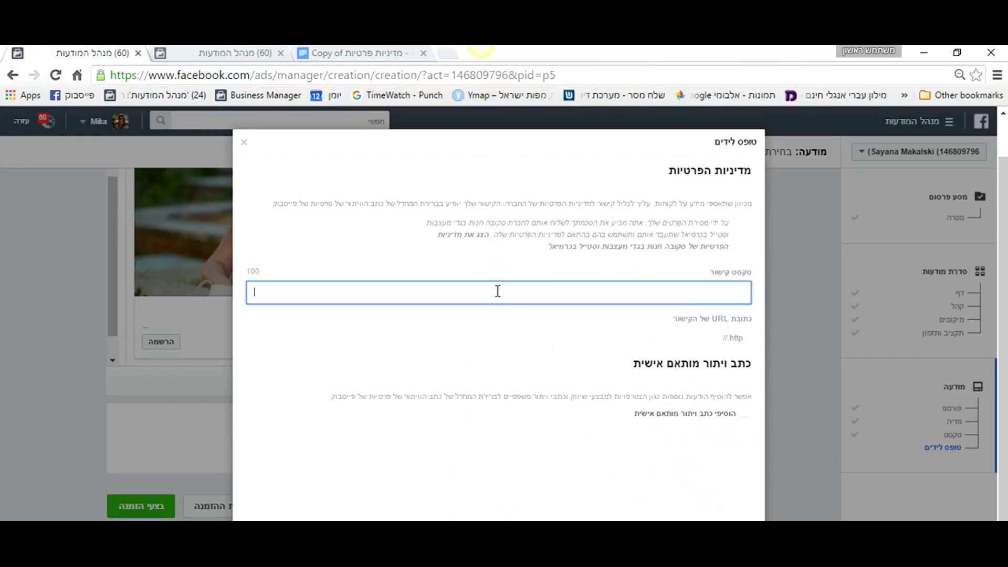
key(ctrl+v)
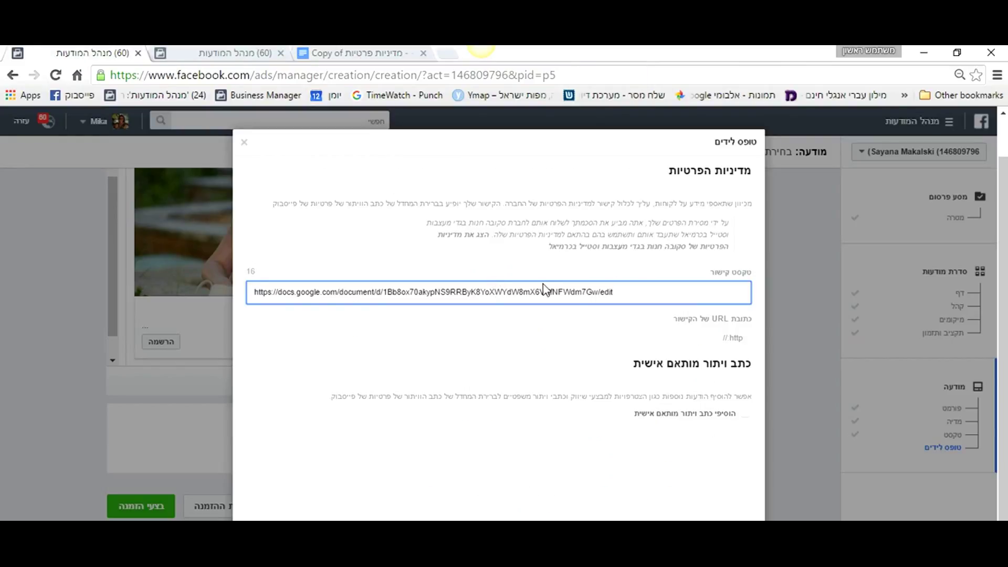
click(605, 341)
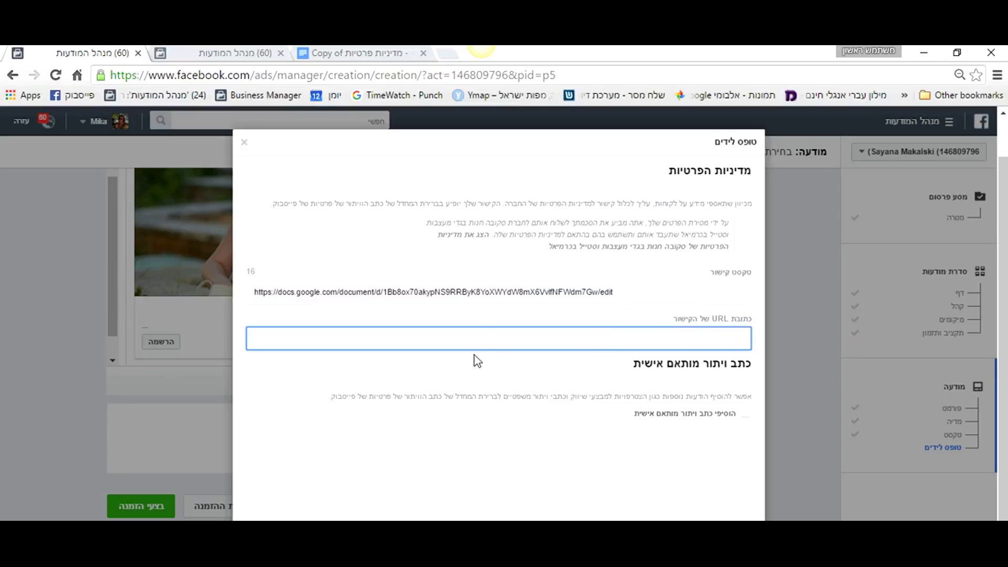
Leave the duplicate ads manager page for the ScubaBoutique Facebook page and copy that page's web address
click(228, 56)
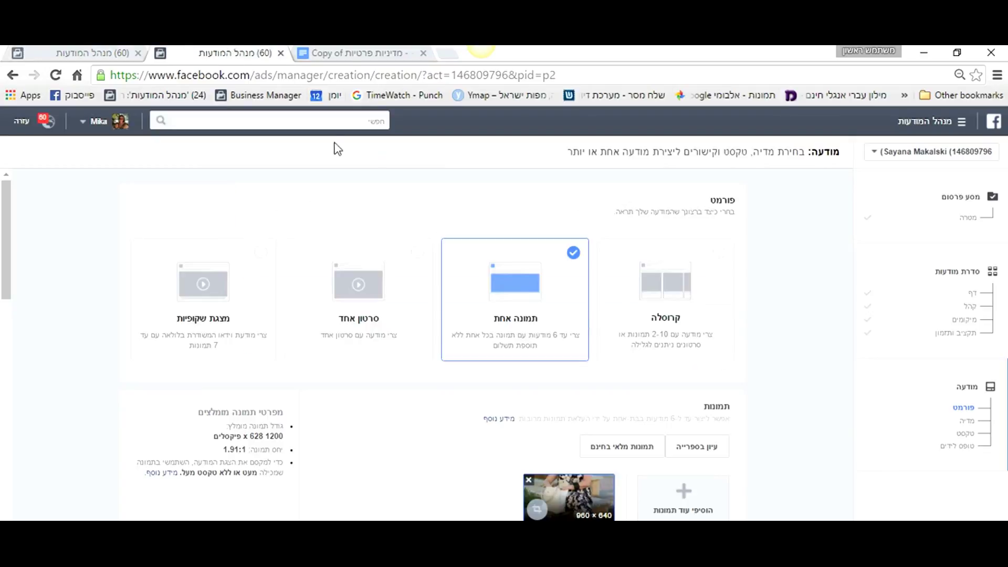
click(90, 54)
click(263, 57)
click(56, 97)
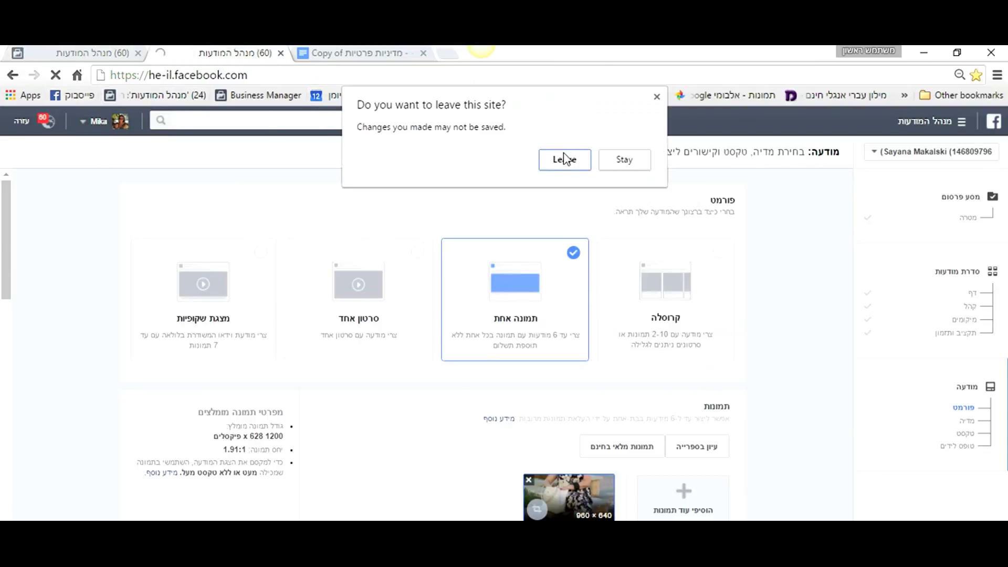
click(565, 159)
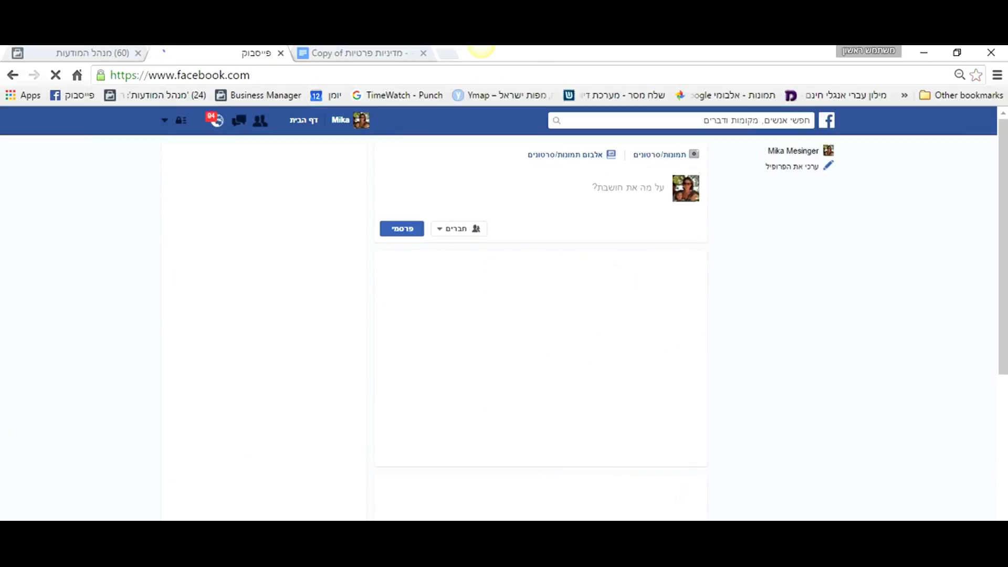
click(266, 79)
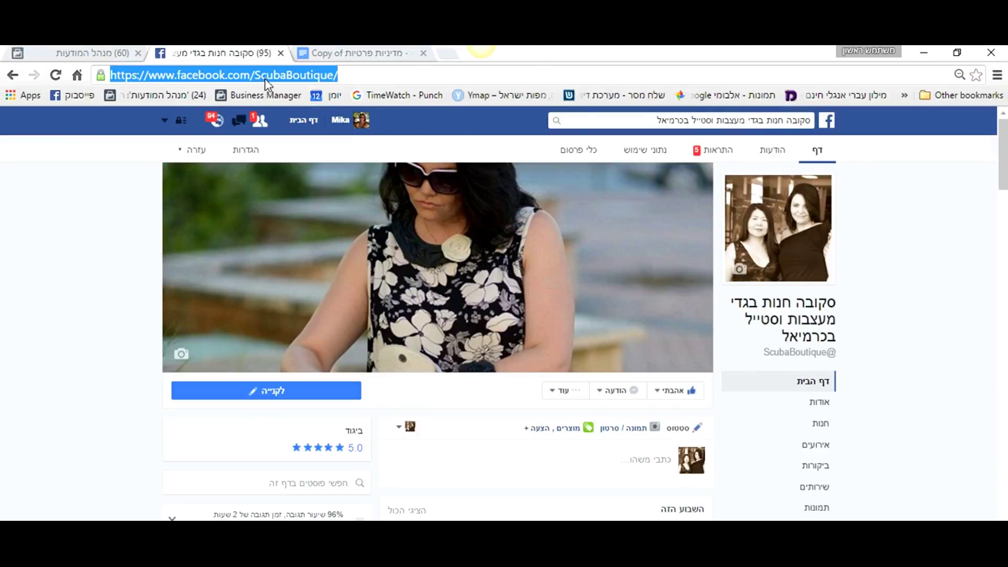
right_click(266, 79)
click(286, 139)
click(98, 55)
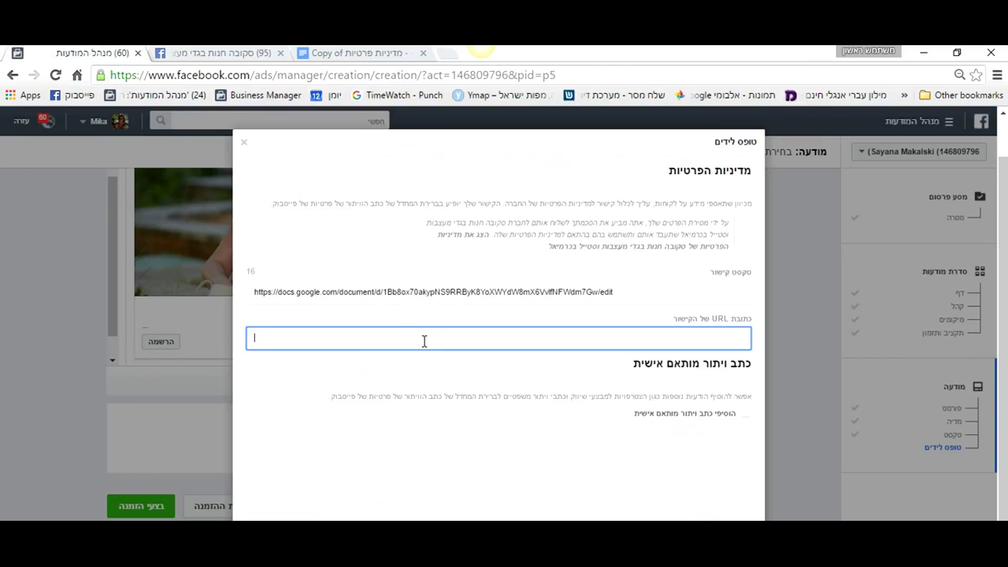
key(ctrl+v)
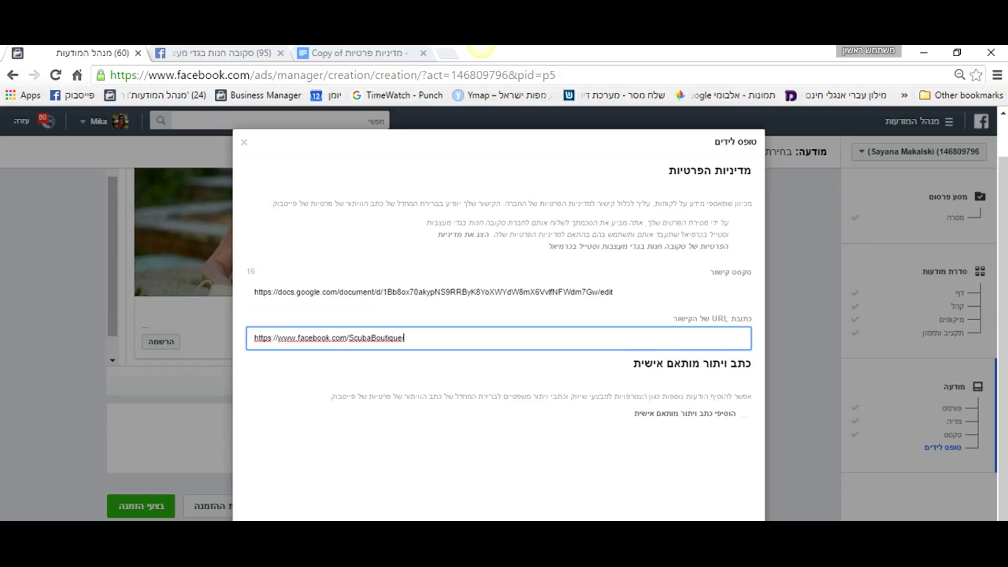
click(366, 517)
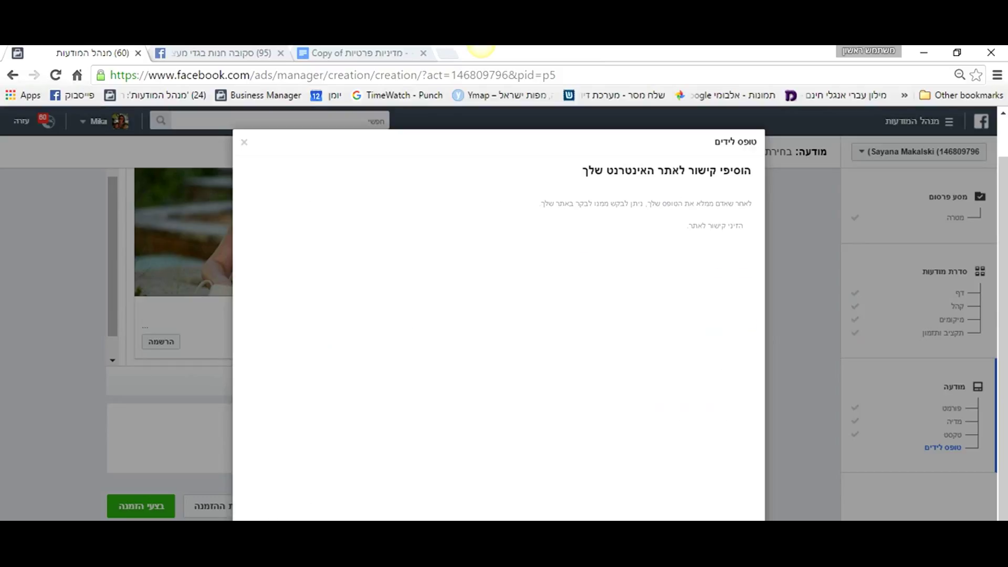
Paste the copied ScubaBoutique page address as the form's website link, check the form preview and create the form
click(607, 228)
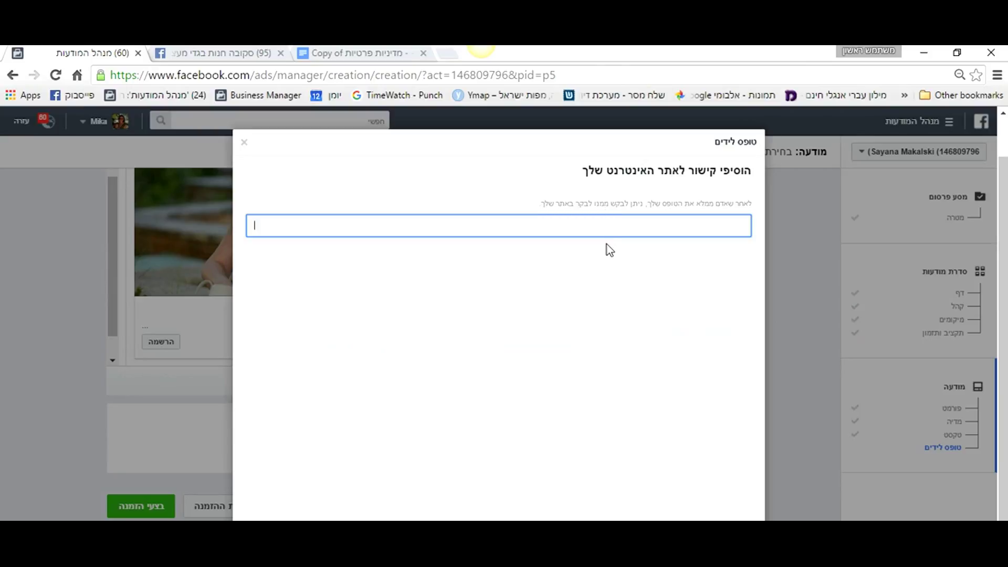
key(ctrl+v)
key(Return)
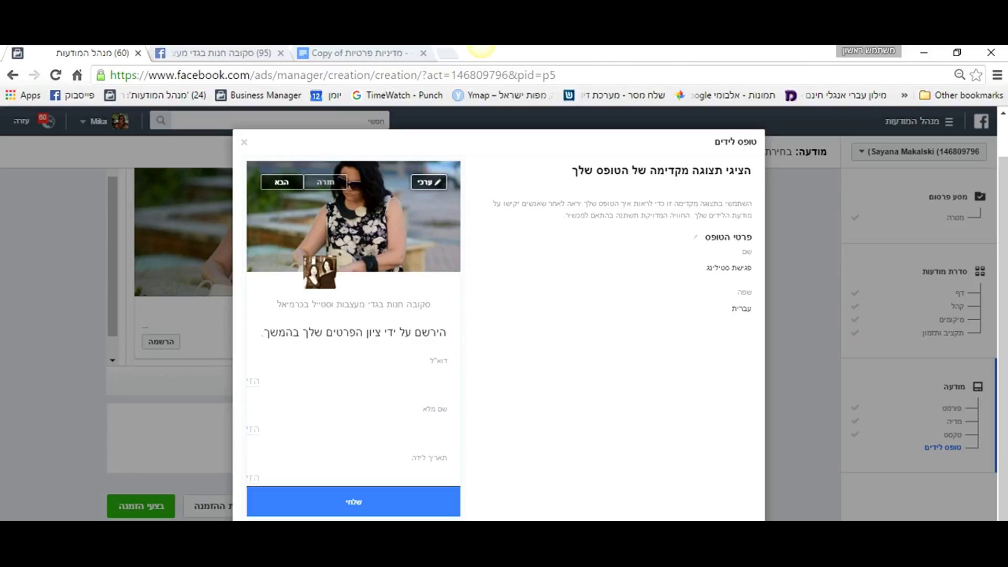
scroll(376, 458, down, 3)
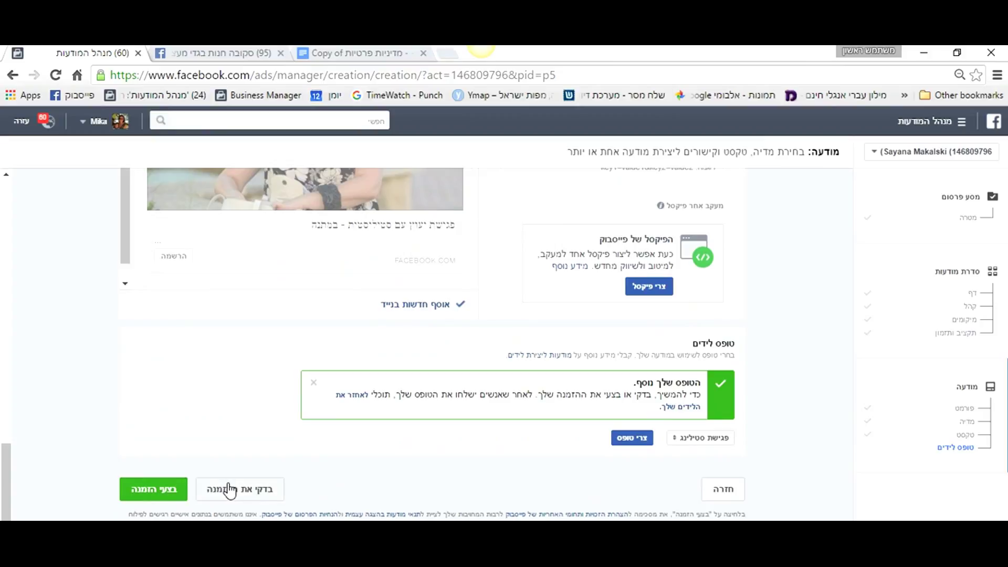
Place the order for the lead ad and continue to the campaign overview
click(175, 490)
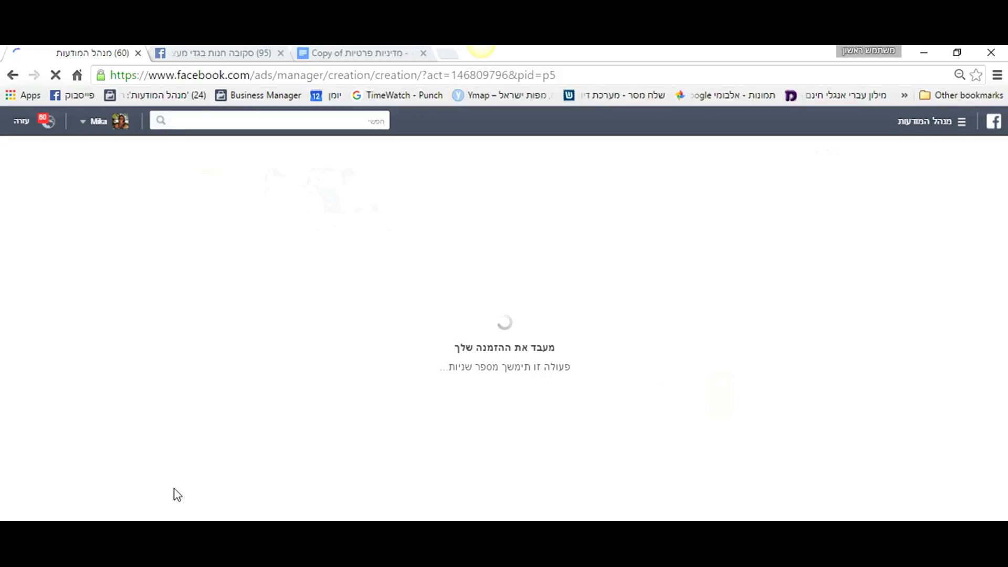
click(174, 488)
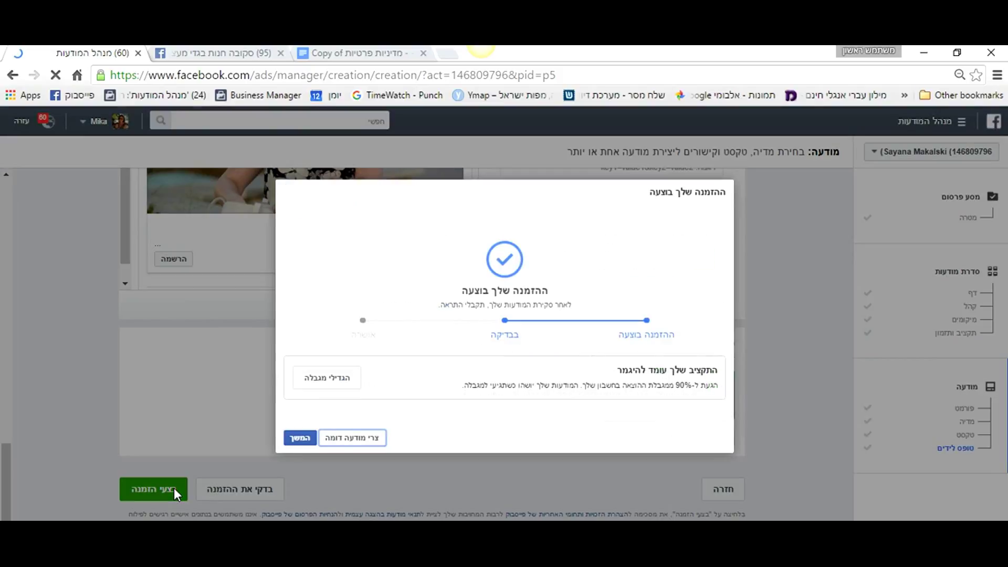
click(302, 437)
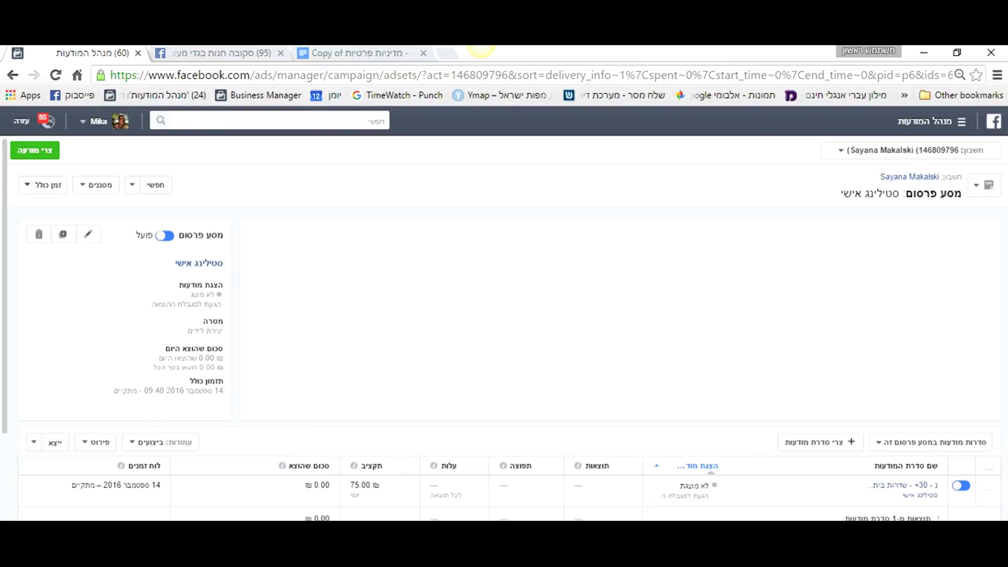
Preview the ad with its full text in the Facebook news feed and check its lead form without submitting it
click(36, 232)
scroll(612, 480, down, 4)
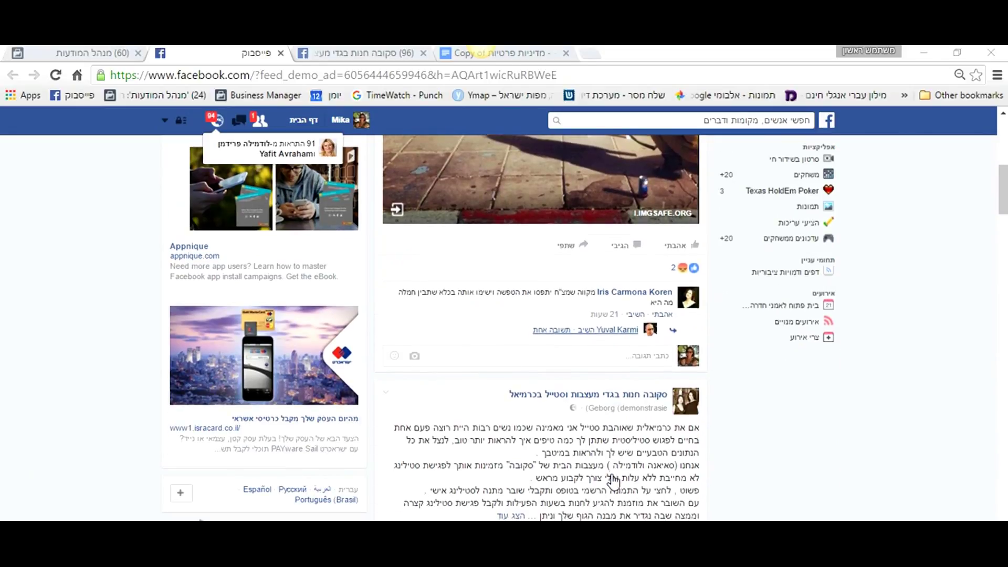
scroll(612, 479, down, 3)
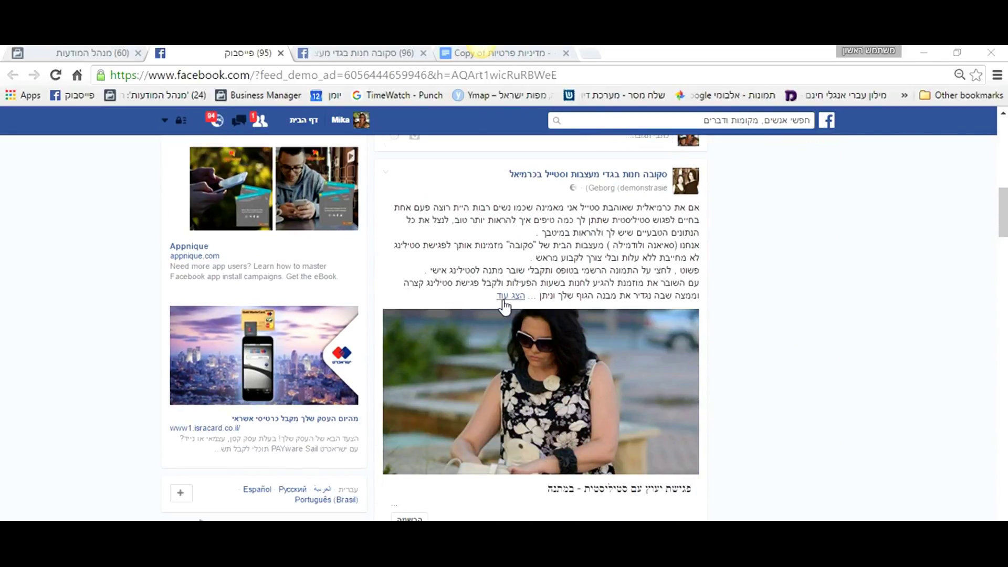
click(504, 298)
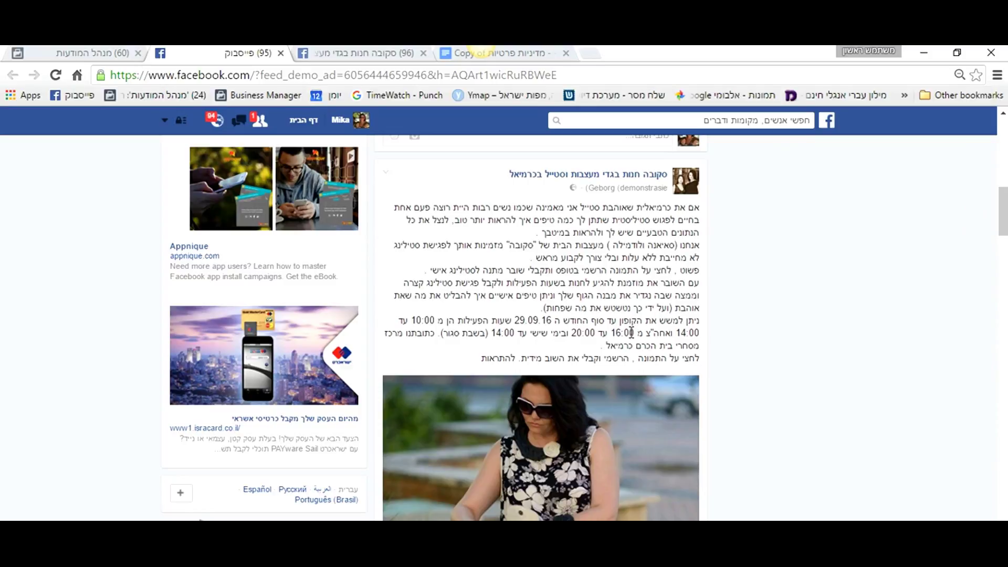
scroll(630, 333, down, 1)
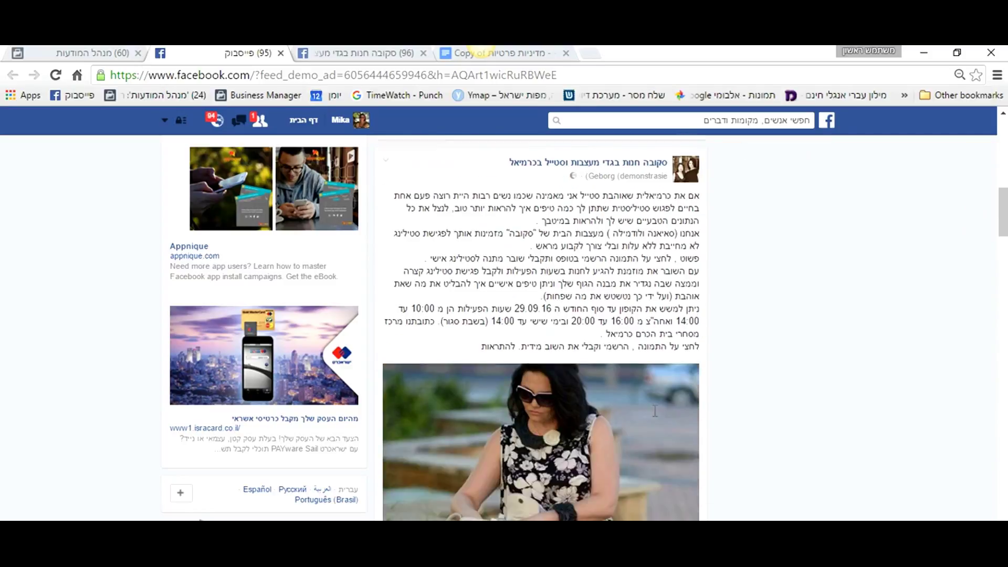
click(579, 397)
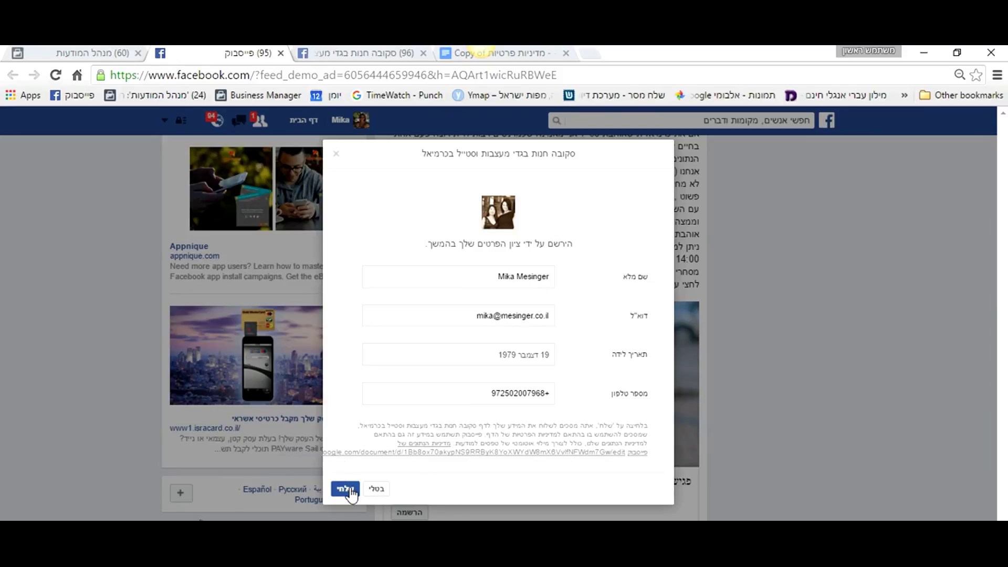
click(379, 493)
Return to the ads manager, close the ad's preview and open the preview again
click(357, 57)
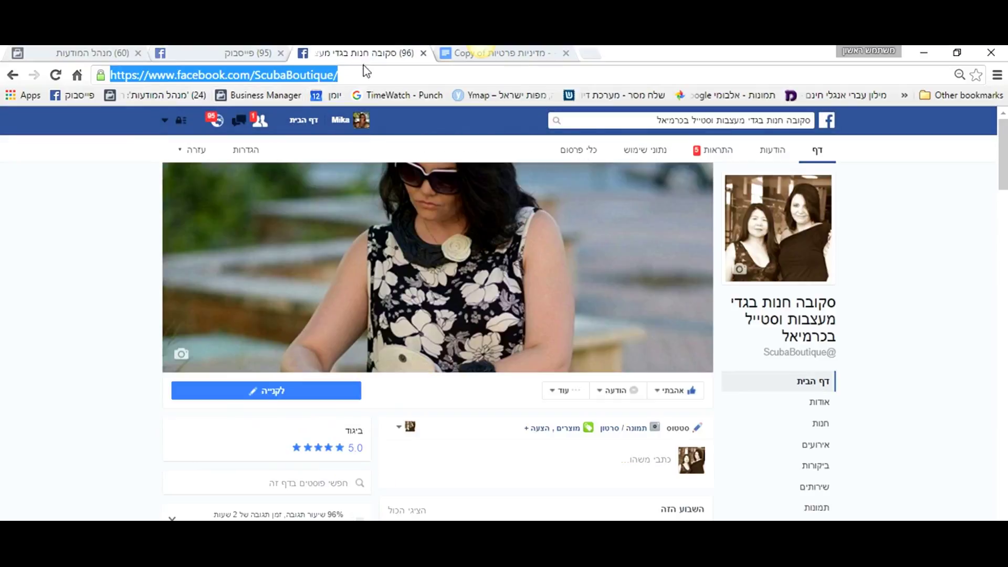
click(112, 52)
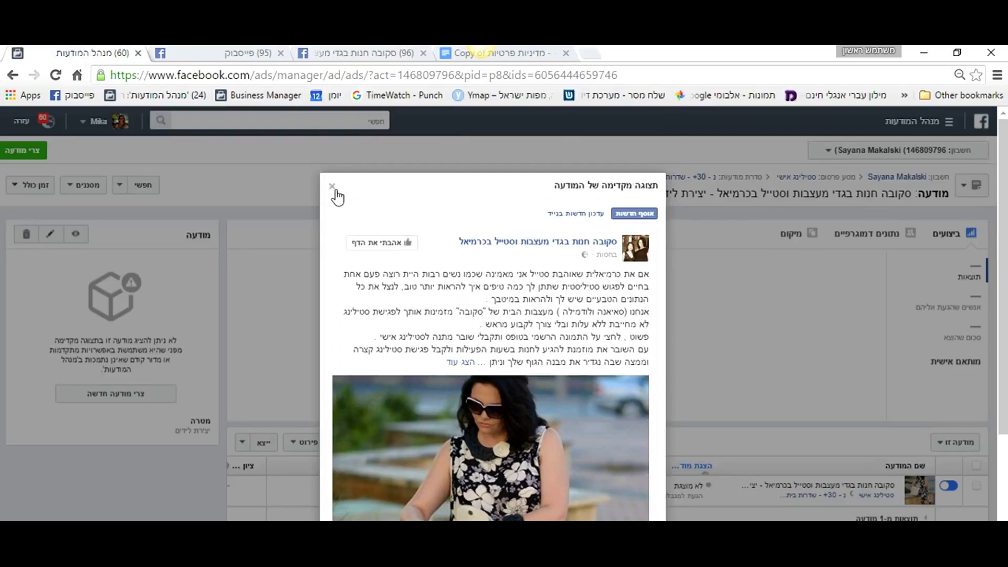
click(334, 191)
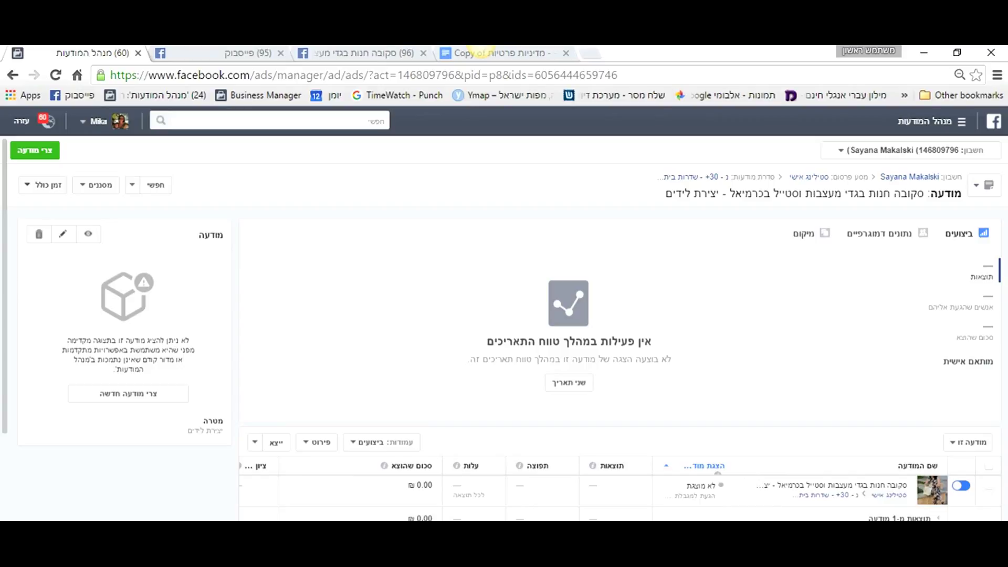
click(89, 235)
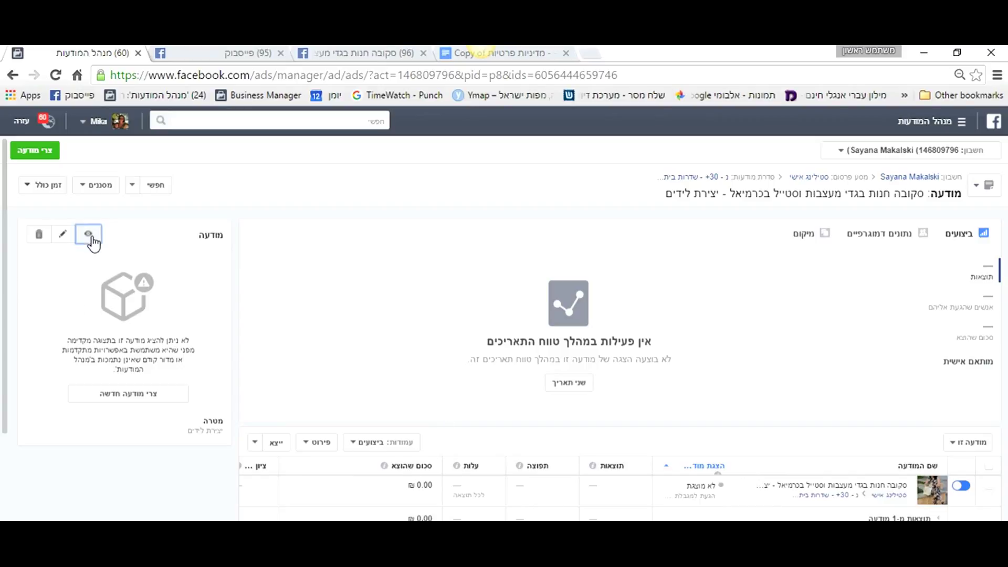